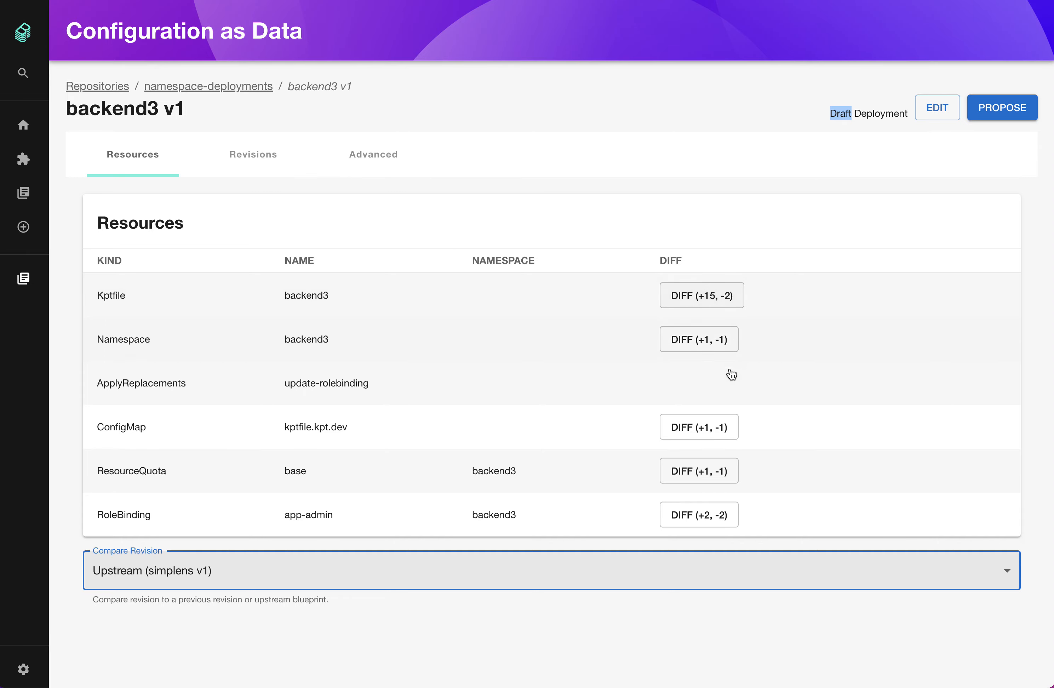
Review the Kptfile backend3 diff against the upstream blueprint, checking name and upstream in formatted view and the changes in YAML view
left_click(724, 303)
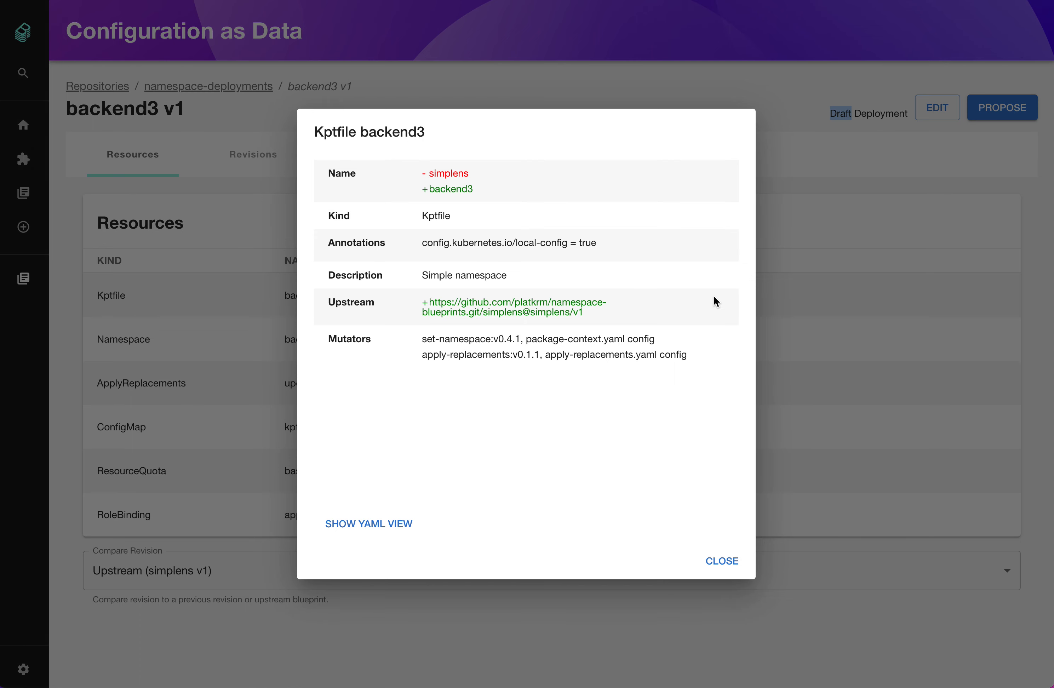
double_click(460, 189)
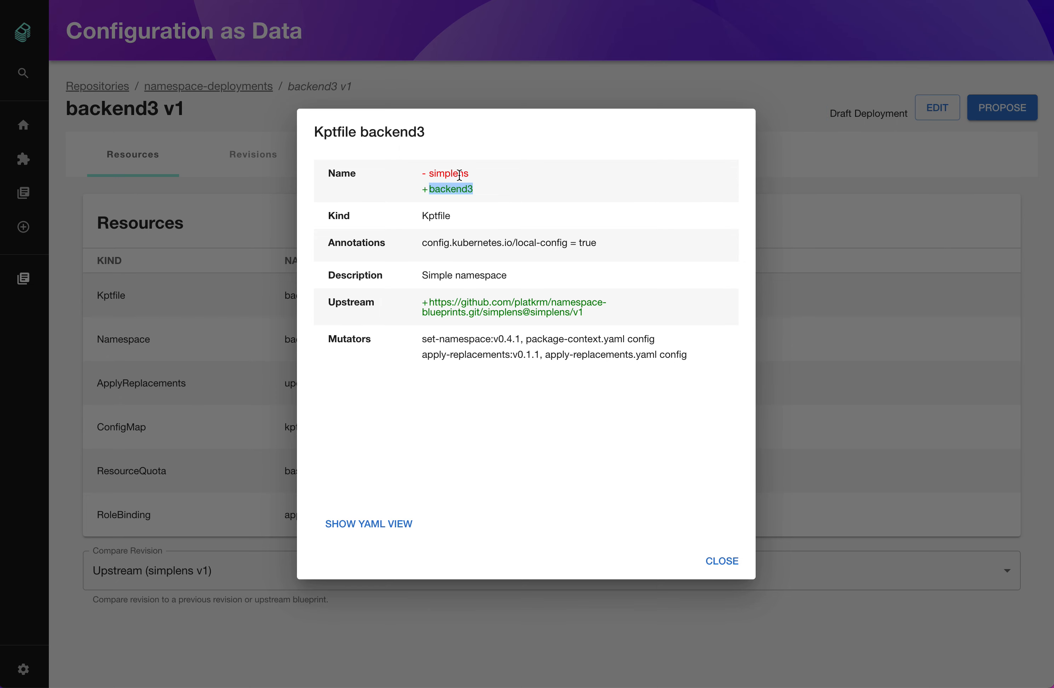
double_click(453, 173)
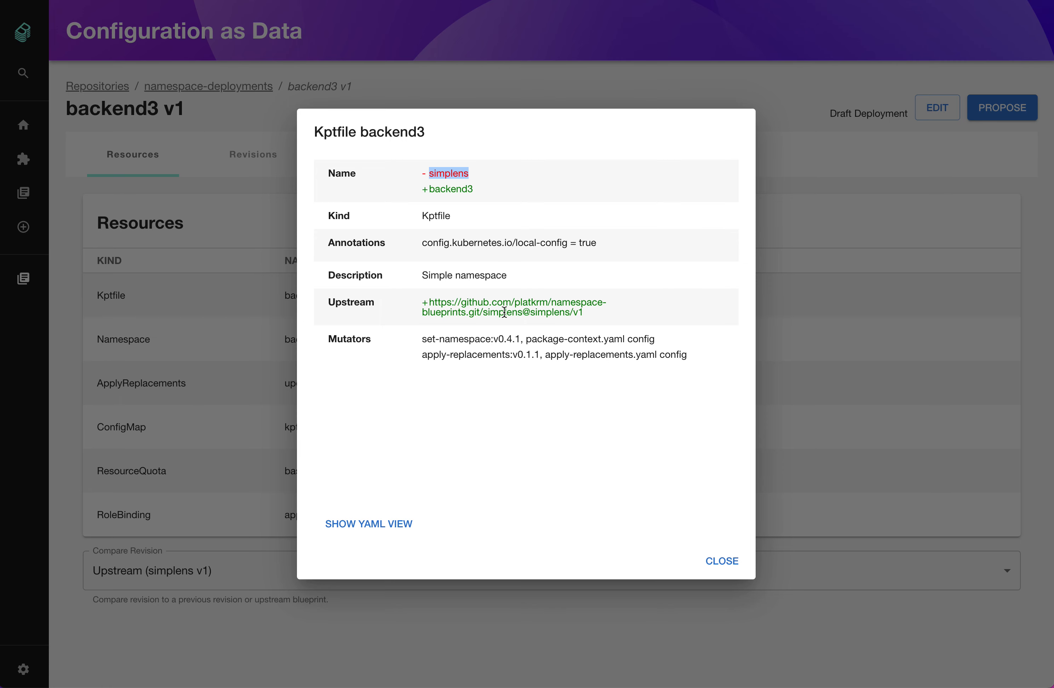
double_click(542, 312)
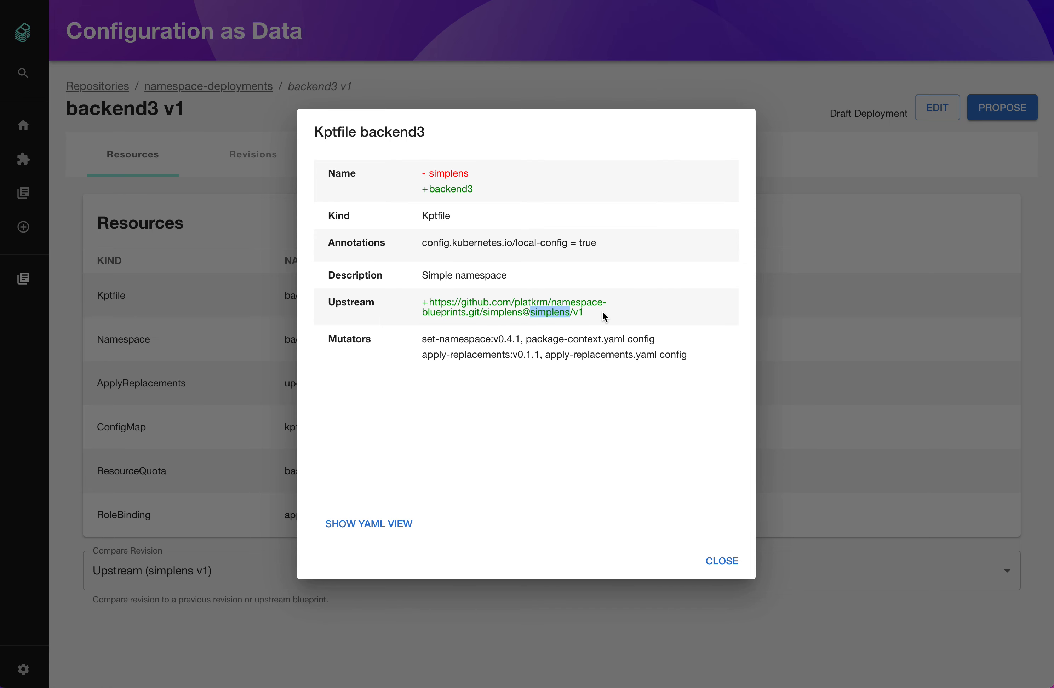
double_click(578, 313)
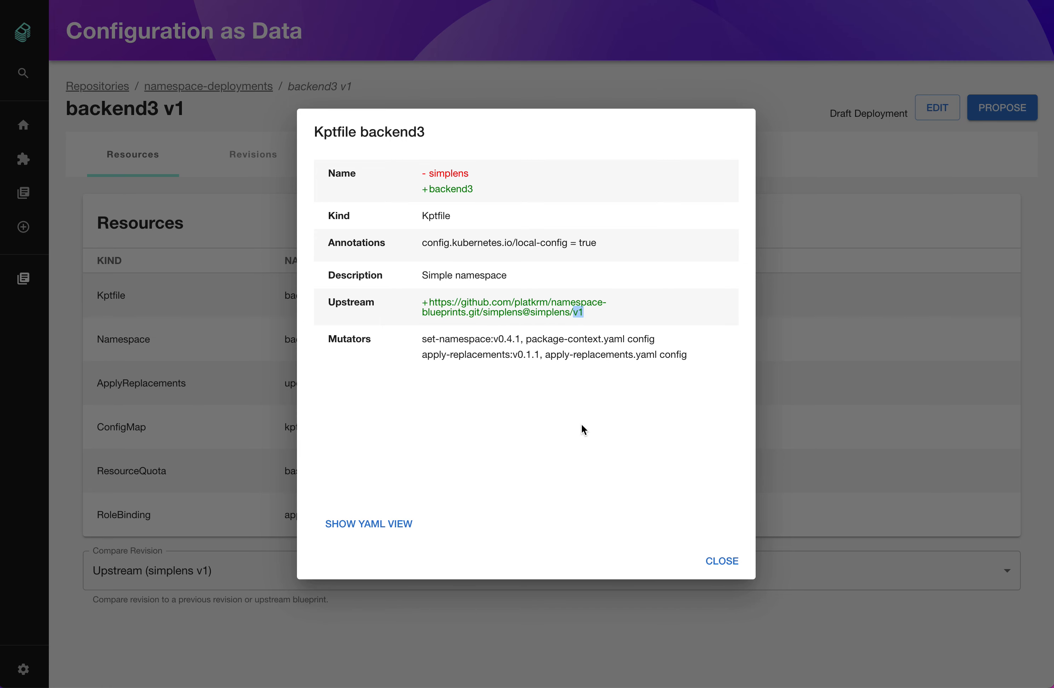
left_click(387, 533)
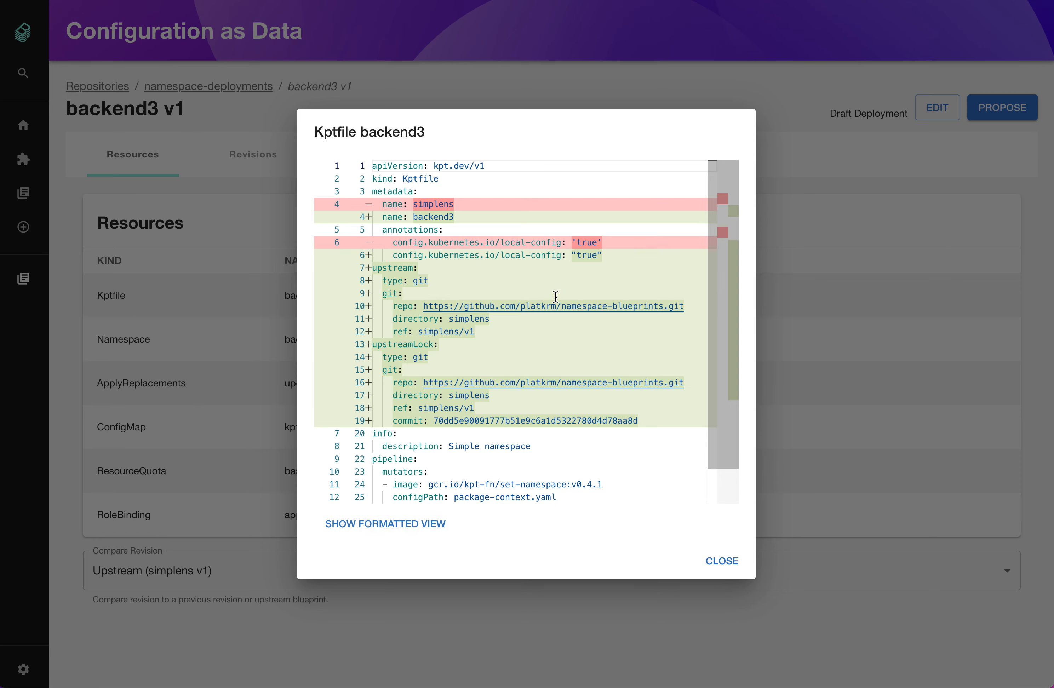
left_click(724, 564)
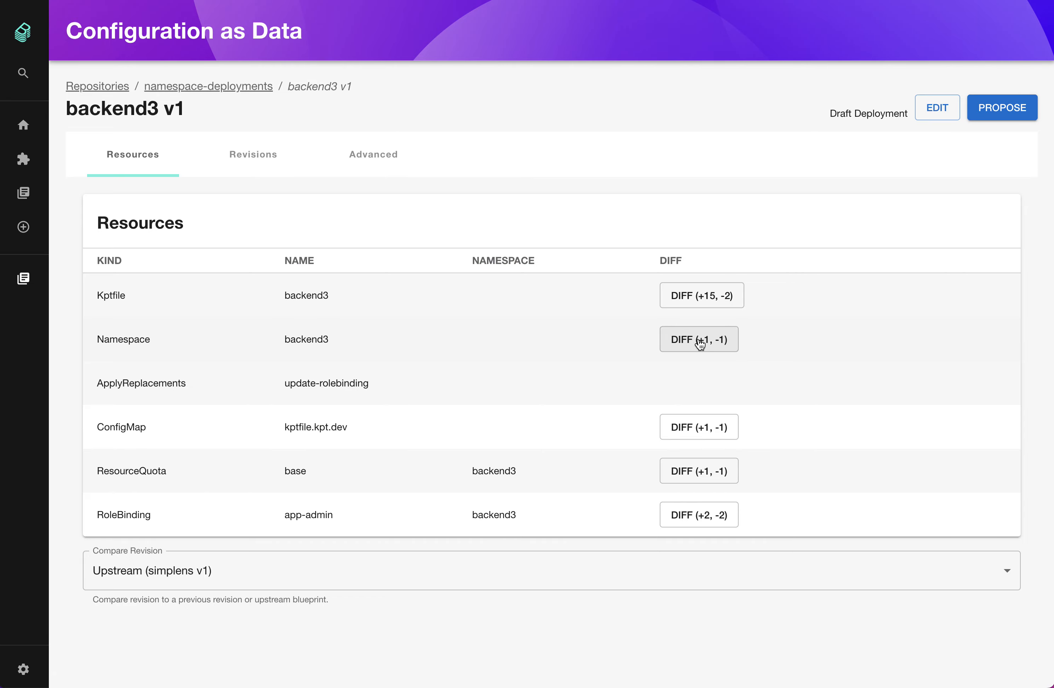
Review the Namespace backend3 diff, comparing the removed and added names
left_click(721, 334)
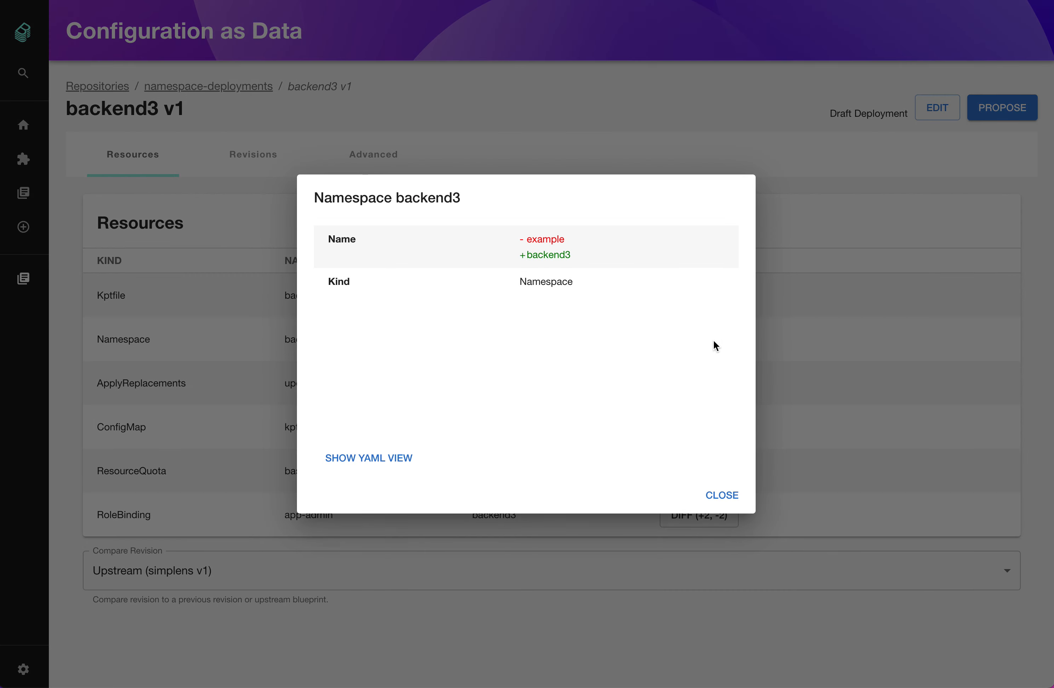
double_click(552, 240)
double_click(553, 254)
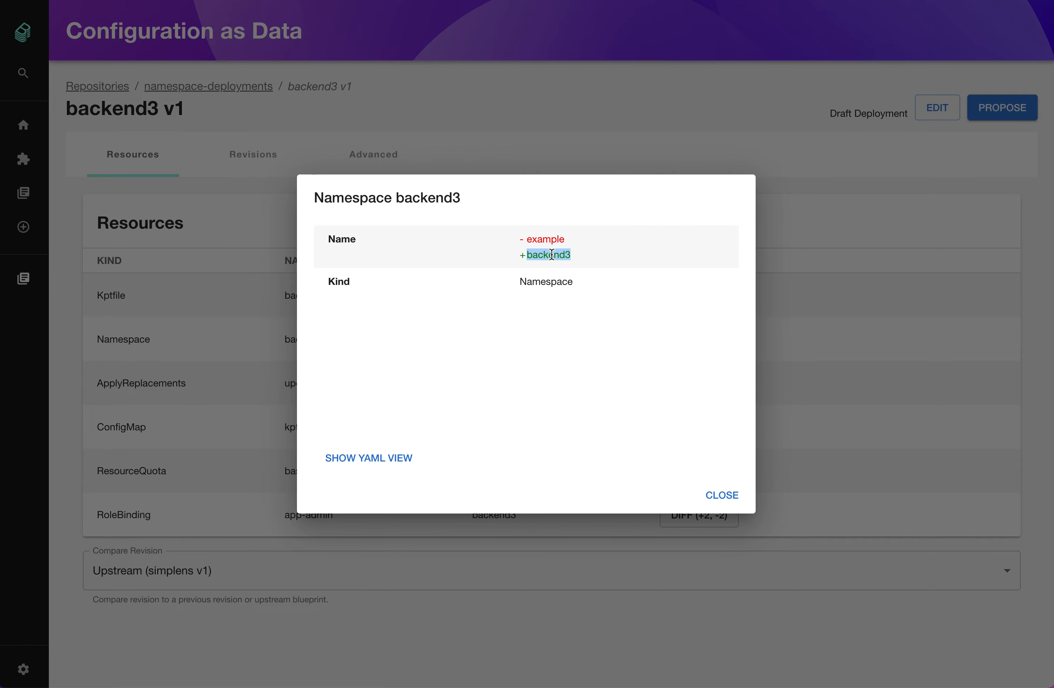
left_click(732, 495)
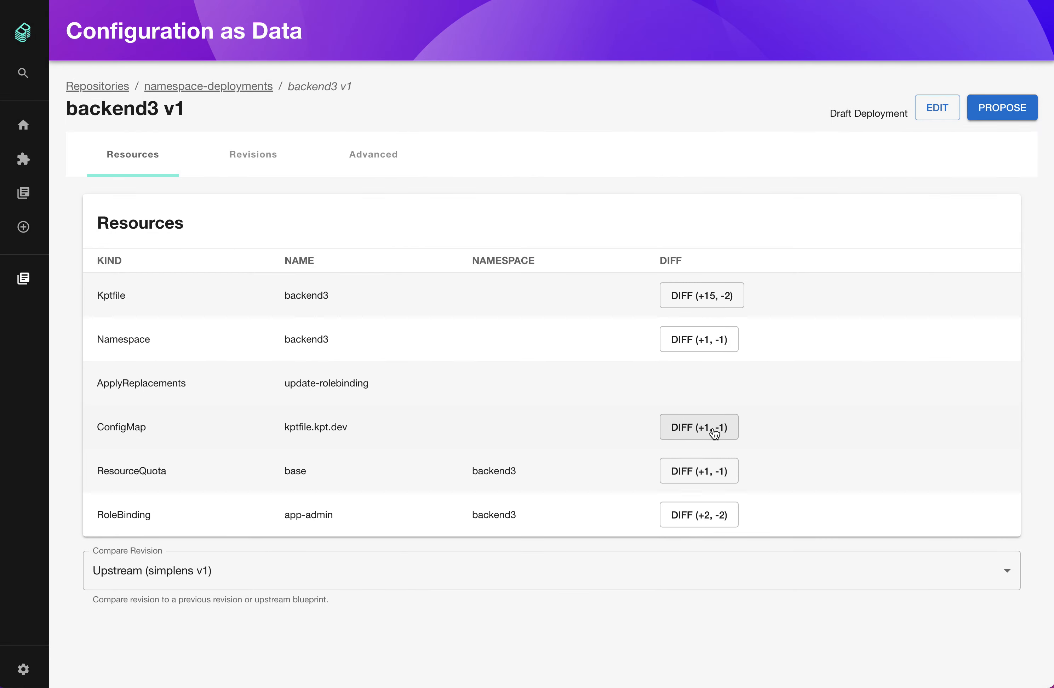
Review the upstream diffs of the ResourceQuota base and the ConfigMap kptfile.kpt.dev
left_click(715, 472)
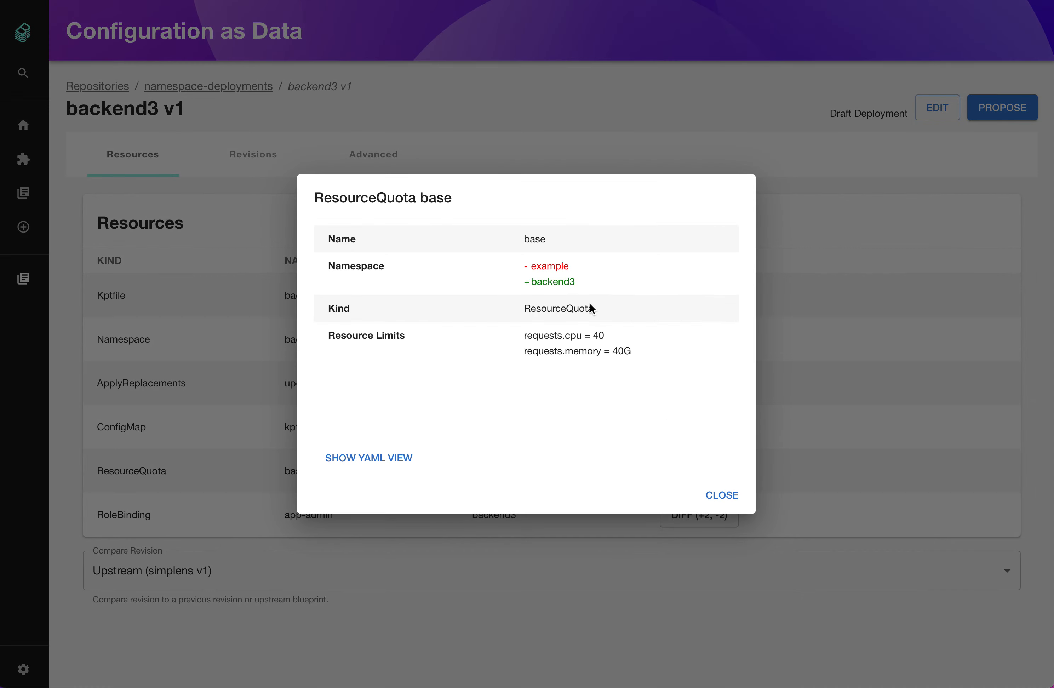
left_click(721, 496)
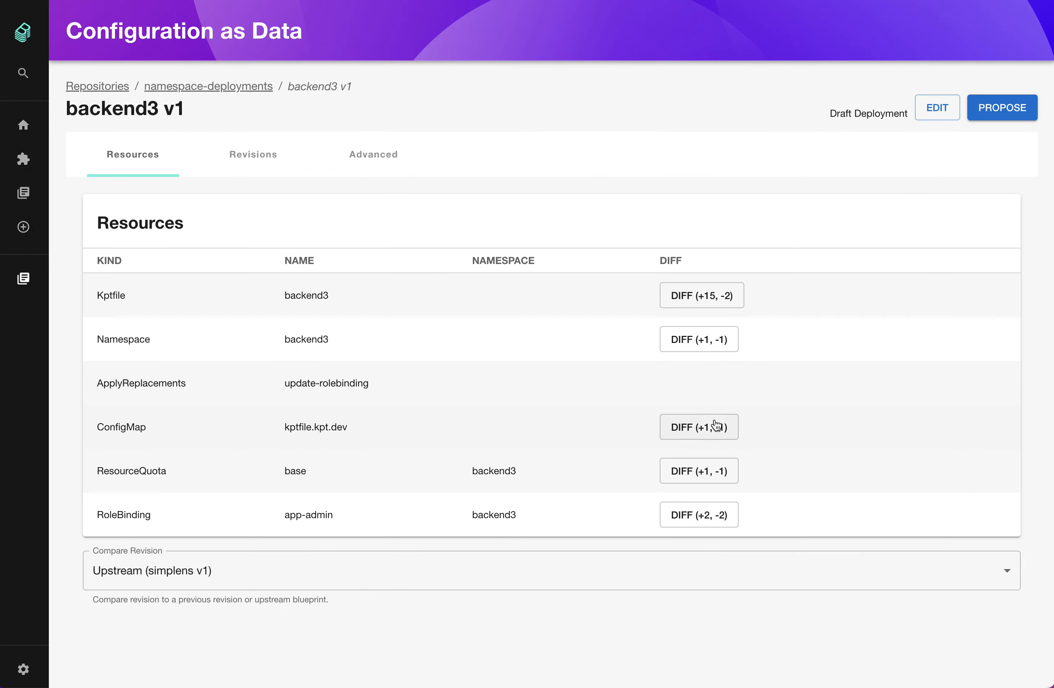
left_click(713, 429)
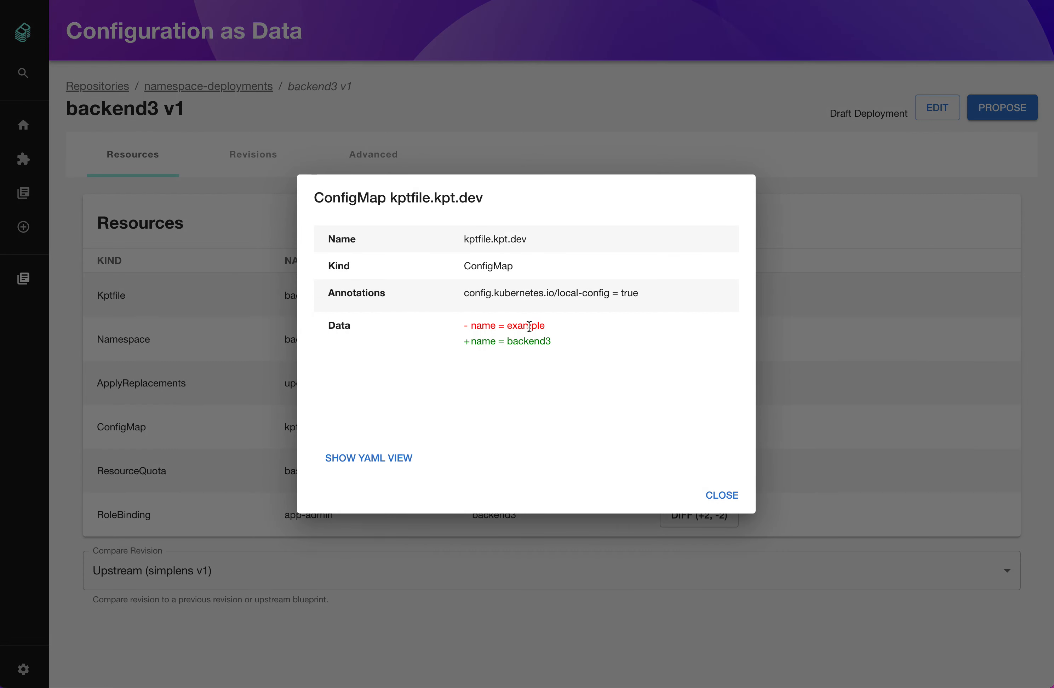
left_click(722, 494)
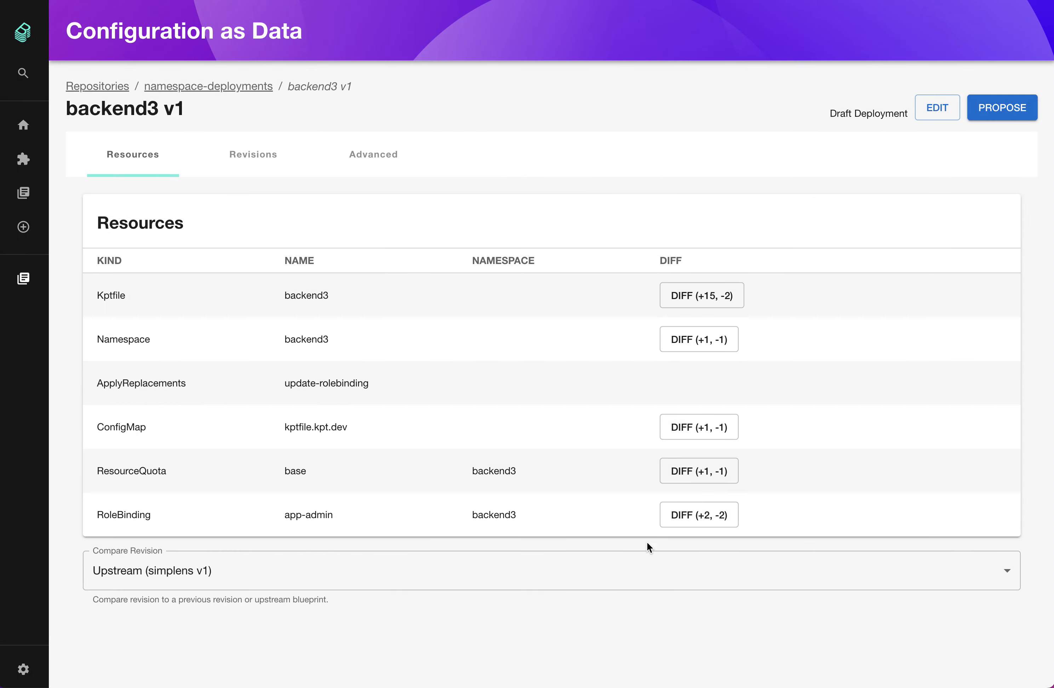
Review the RoleBinding app-admin diff, checking how its namespace and group subject differ from upstream
left_click(700, 518)
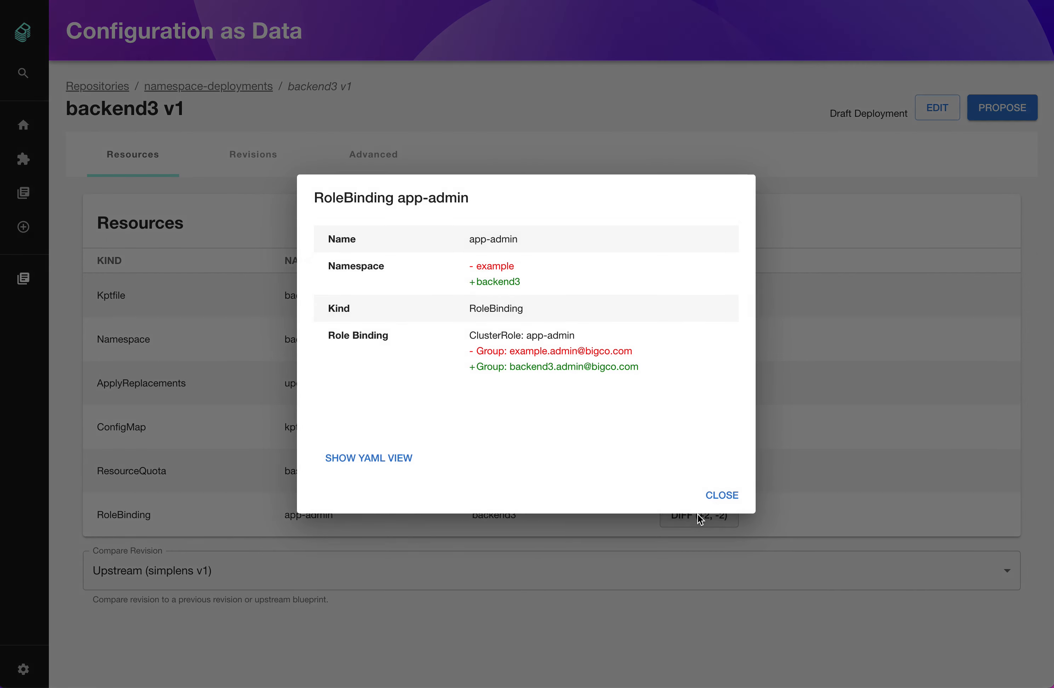
left_click_drag(510, 351, 584, 367)
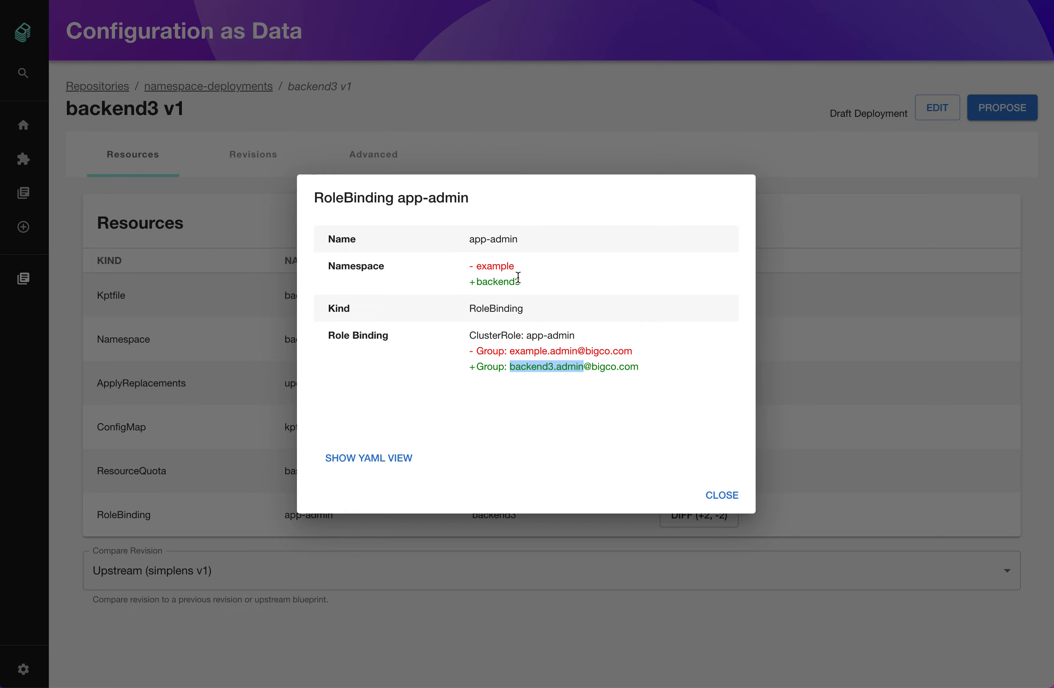
left_click(716, 494)
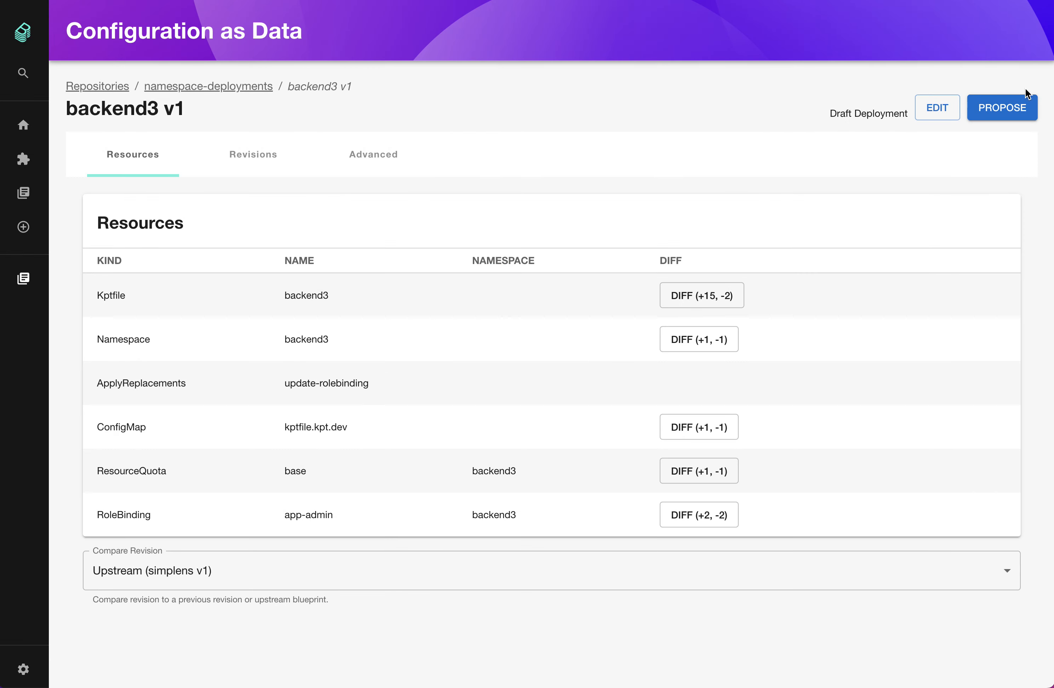
Propose the backend3 v1 draft deployment and approve it
left_click(1018, 105)
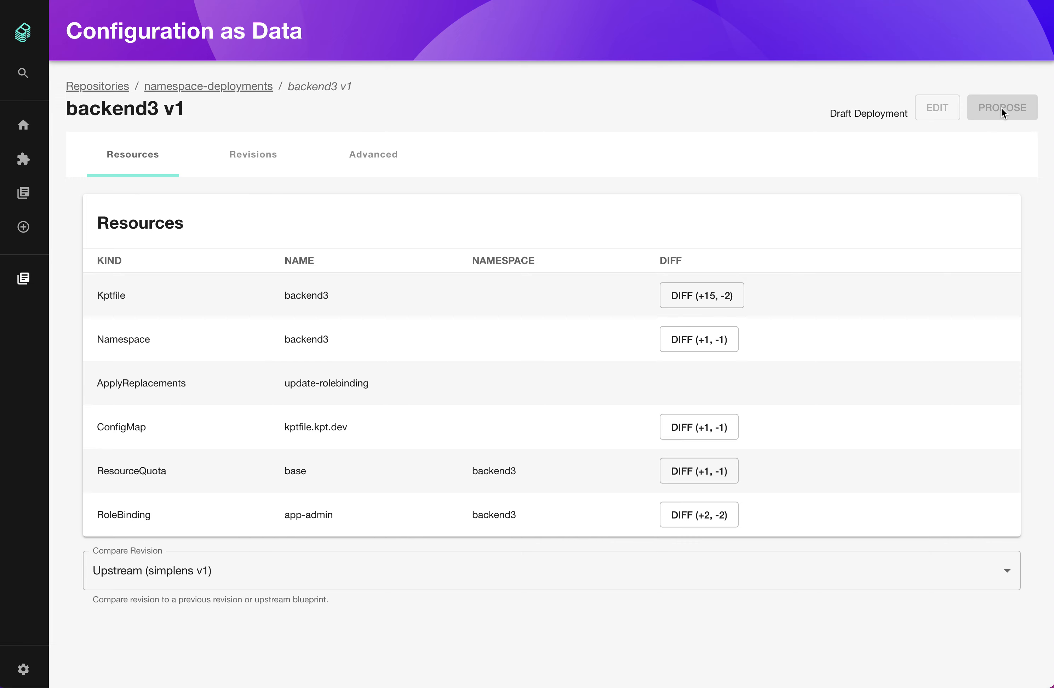
left_click(1006, 109)
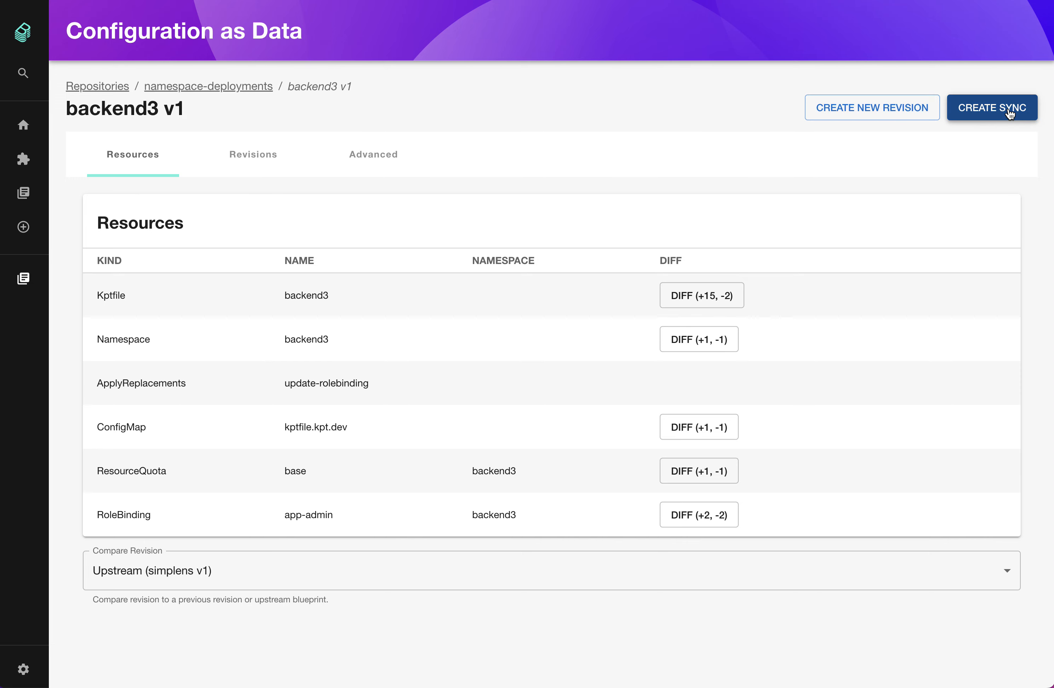
Keep Upstream (simplens v1) as the compared revision and examine the group subject in the RoleBinding app-admin details
left_click(175, 578)
left_click(176, 577)
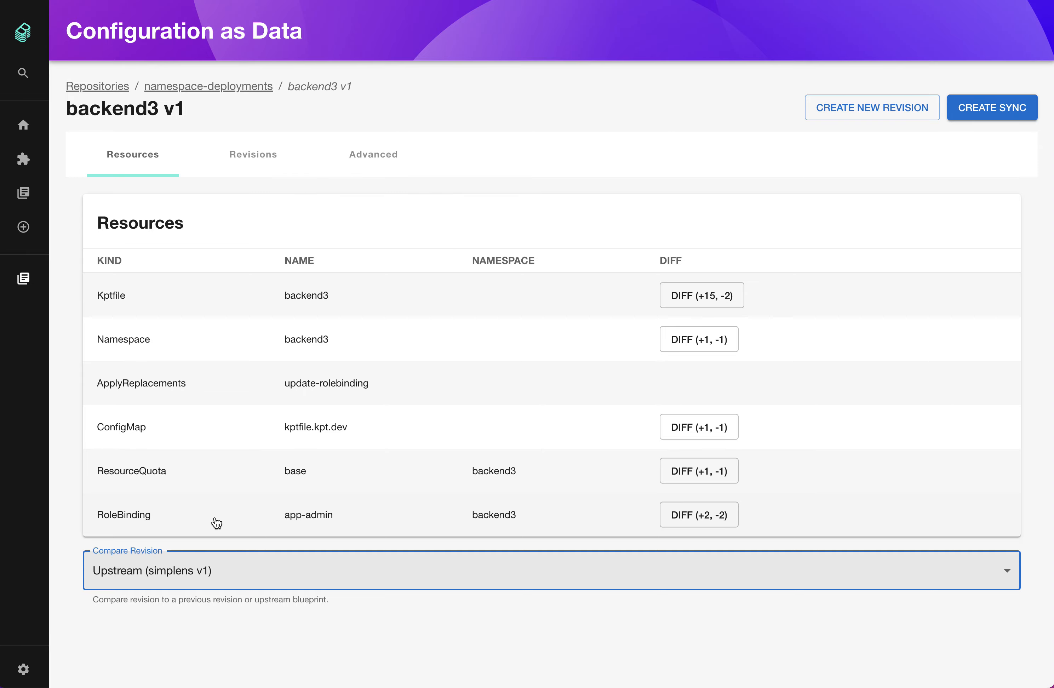
left_click(169, 520)
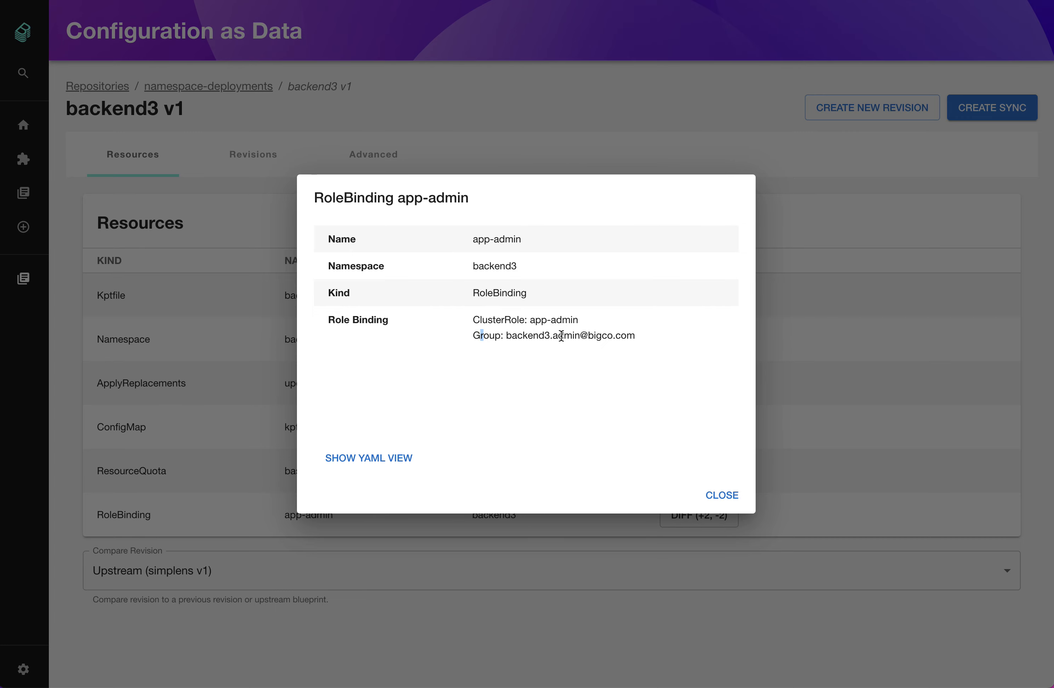
left_click(505, 340)
left_click(726, 496)
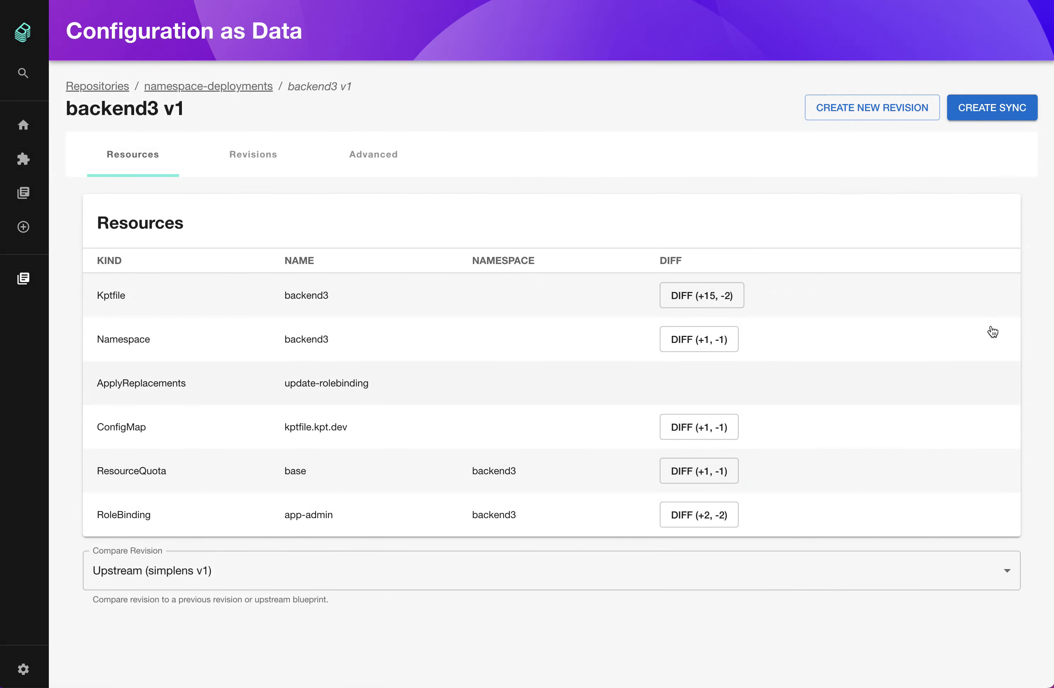
Create a new revision of the backend3 package and compare it with Previous Revision (v1)
left_click(870, 106)
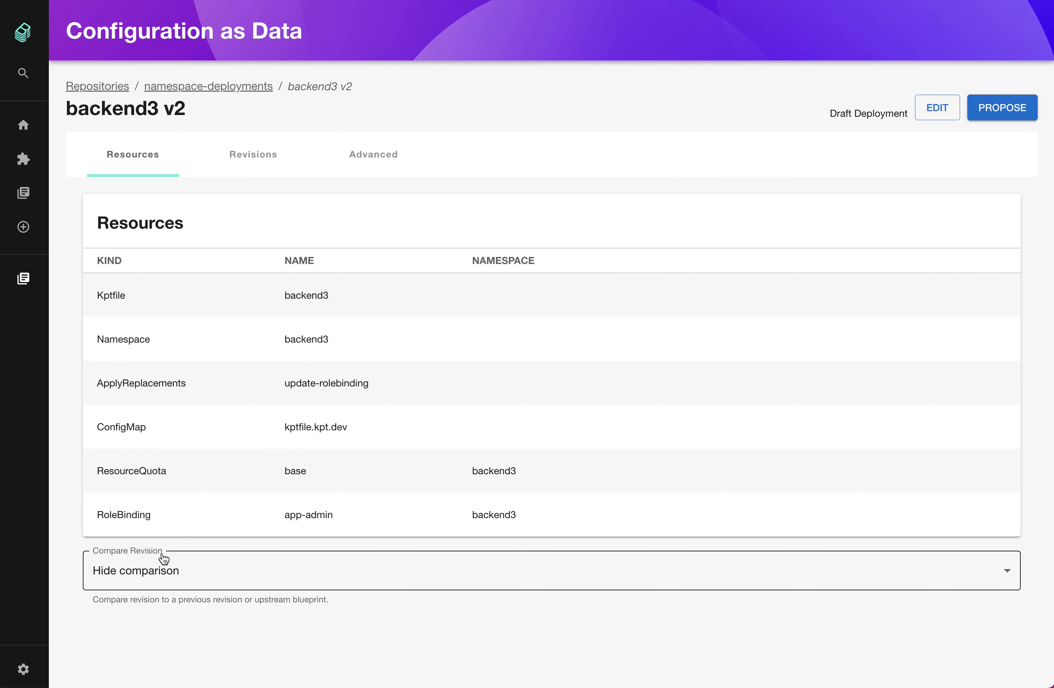
left_click(166, 577)
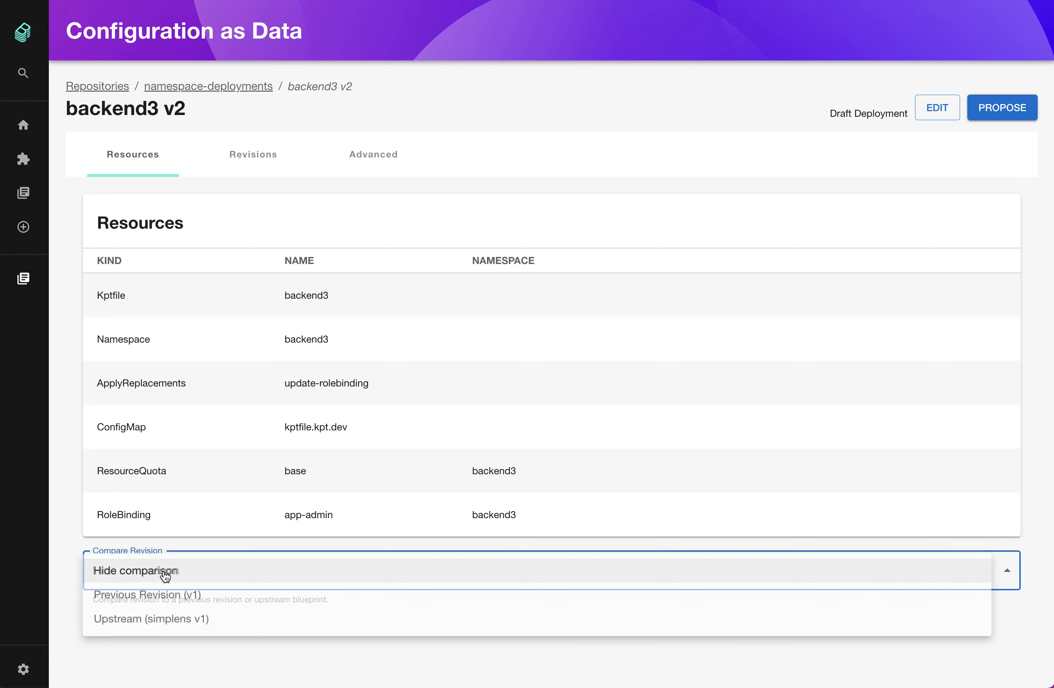
left_click(166, 597)
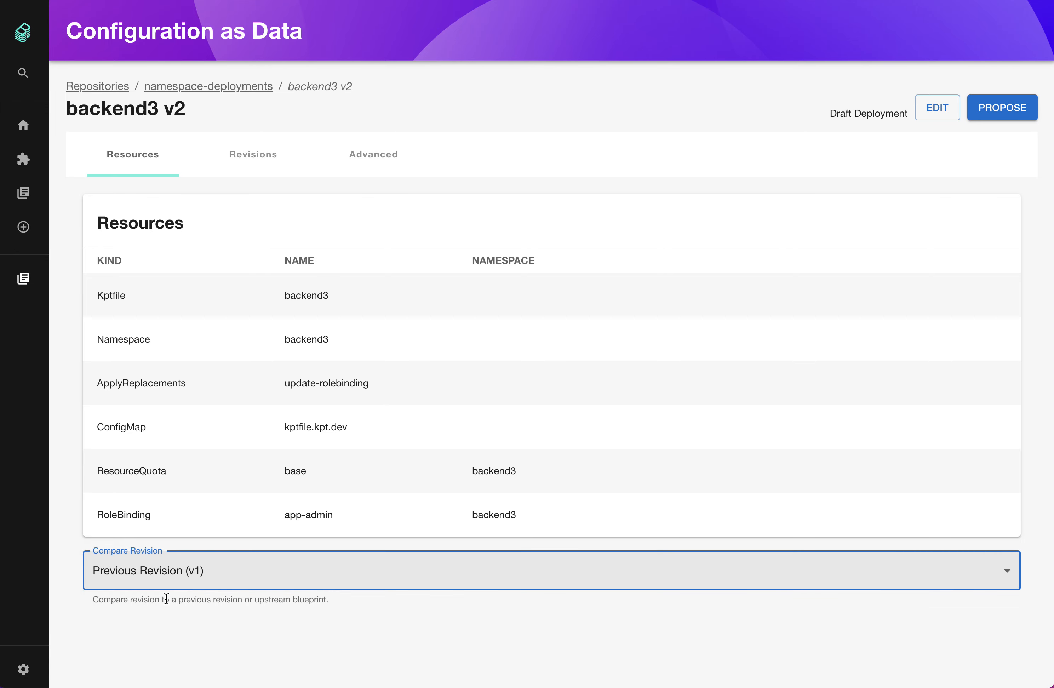
left_click(247, 630)
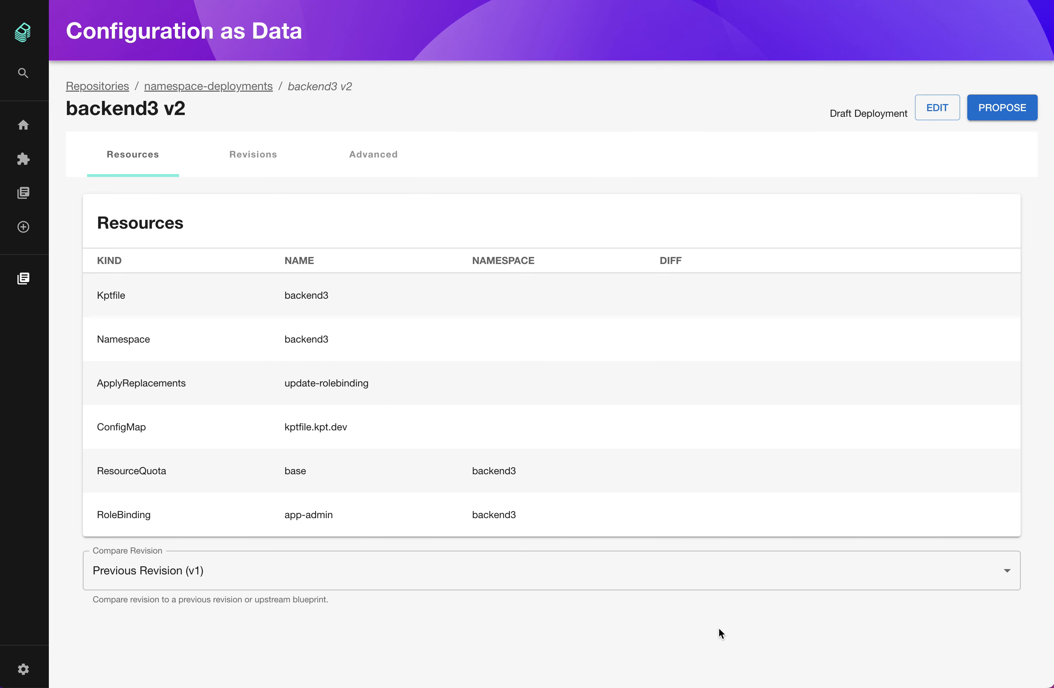
Edit the backend3 v2 draft and add a Service Account resource named app-admin
left_click(946, 109)
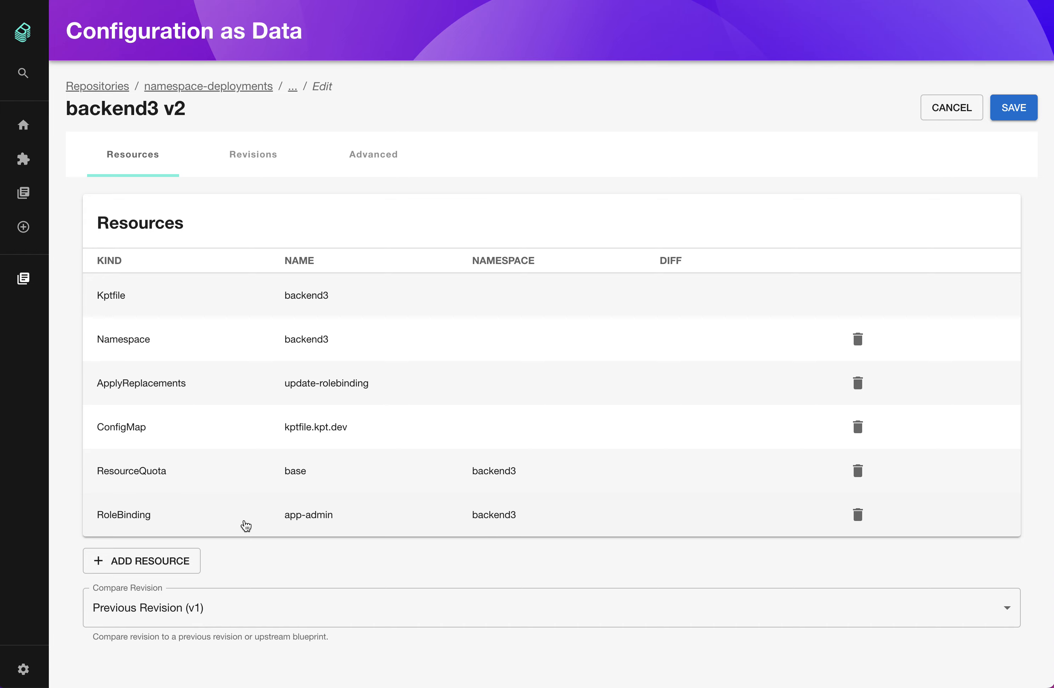
left_click(138, 569)
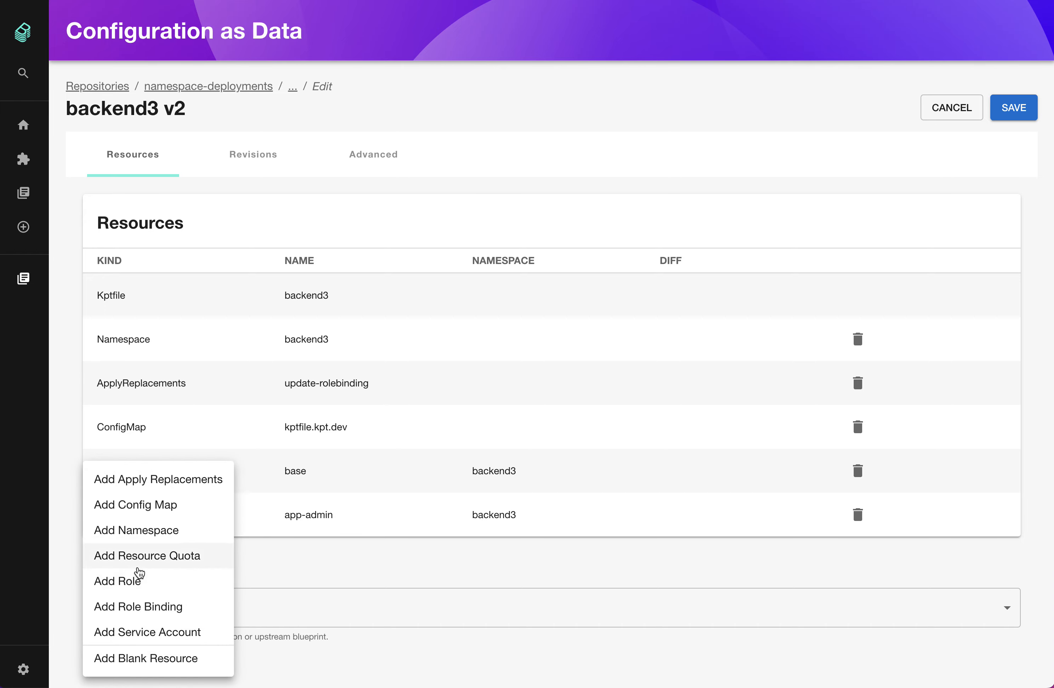
left_click(172, 632)
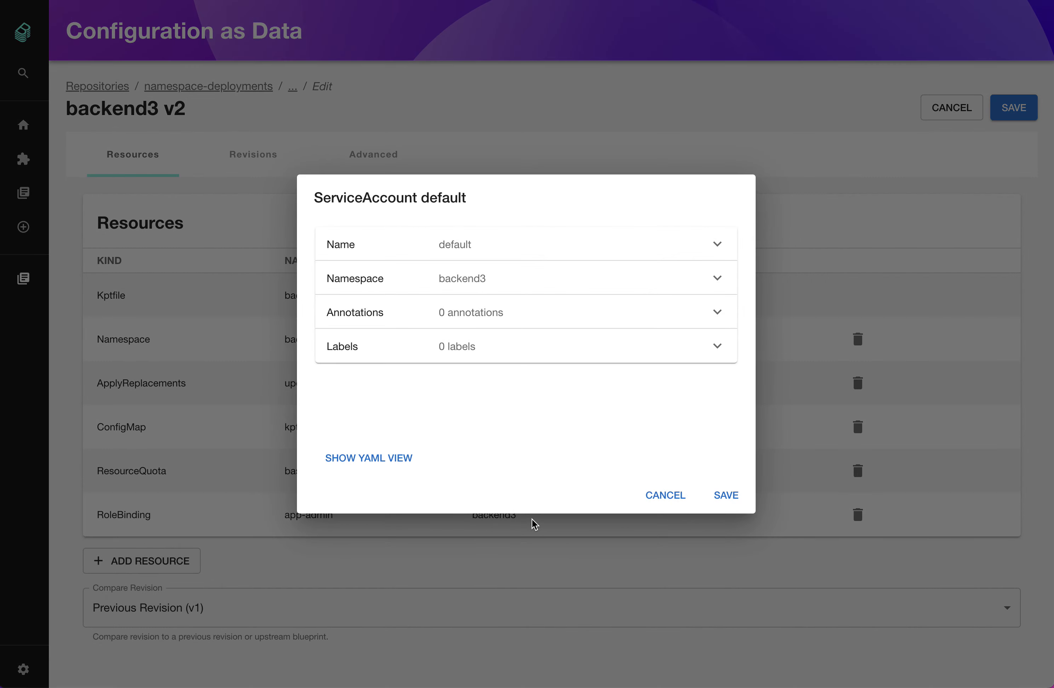
left_click(516, 246)
double_click(500, 299)
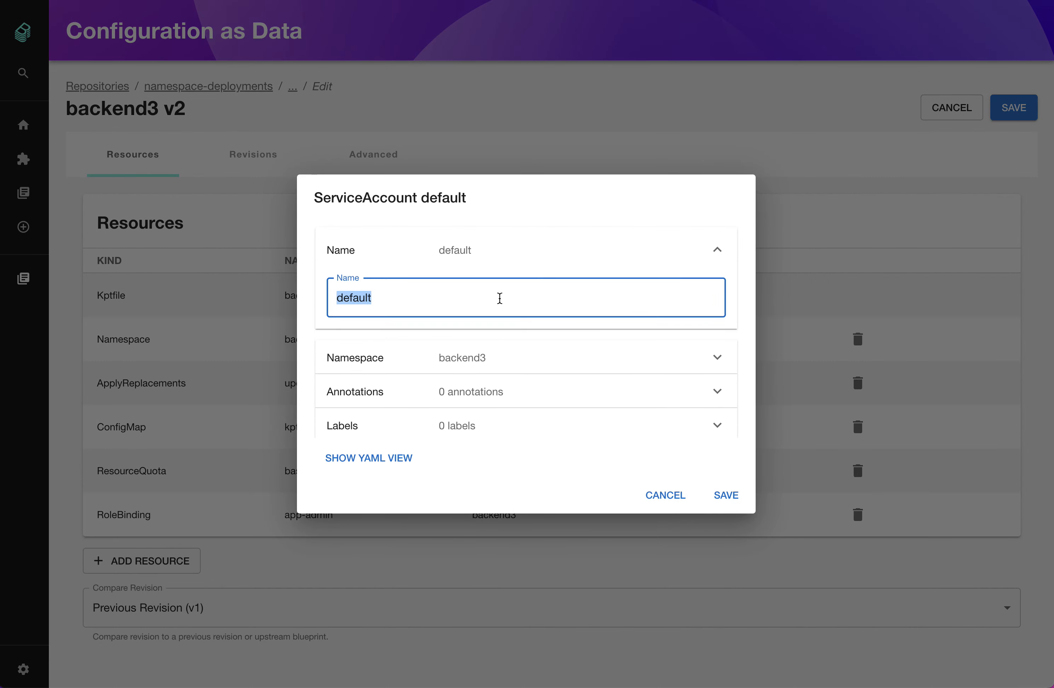
type("app-admin")
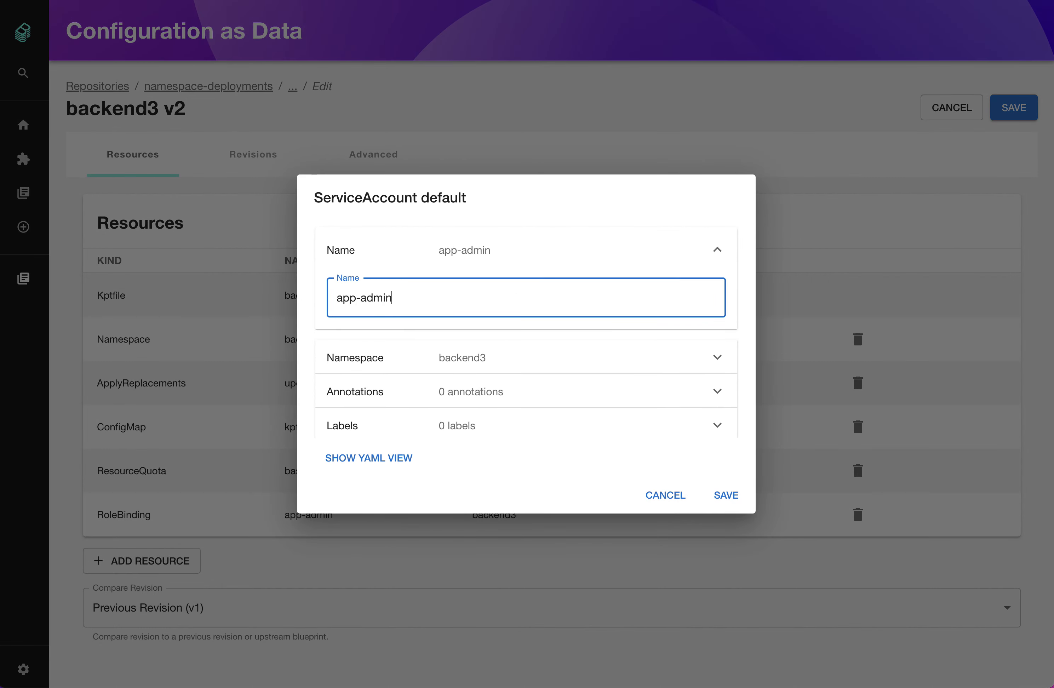
left_click(725, 494)
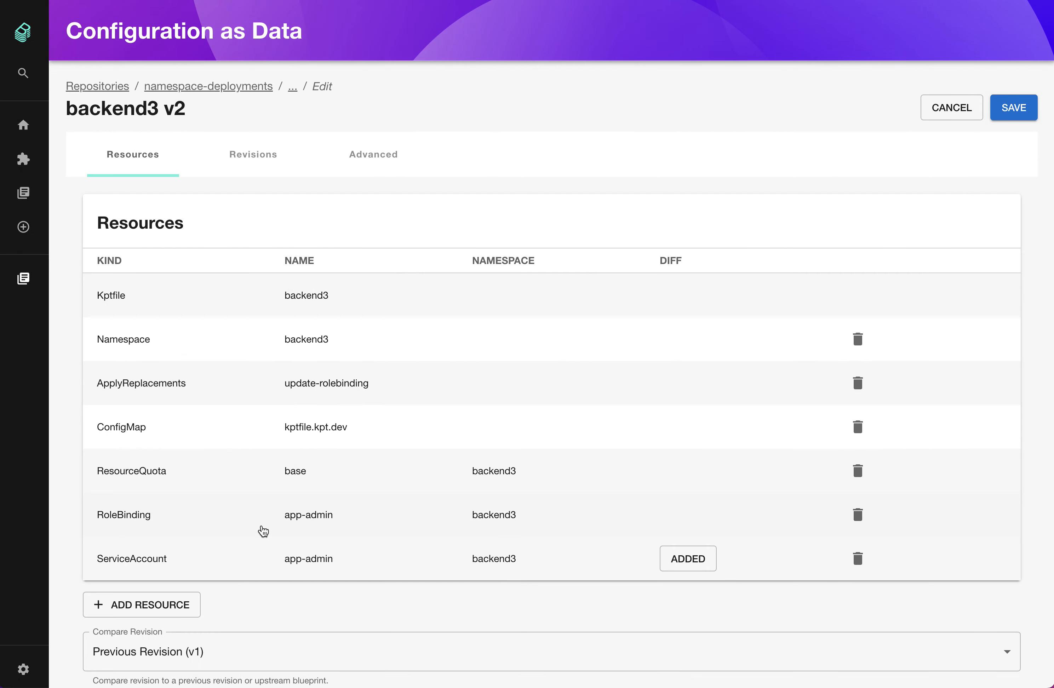
Replace the group subject of the RoleBinding app-admin with a Service Account subject named app-admin and save the resource
left_click(158, 528)
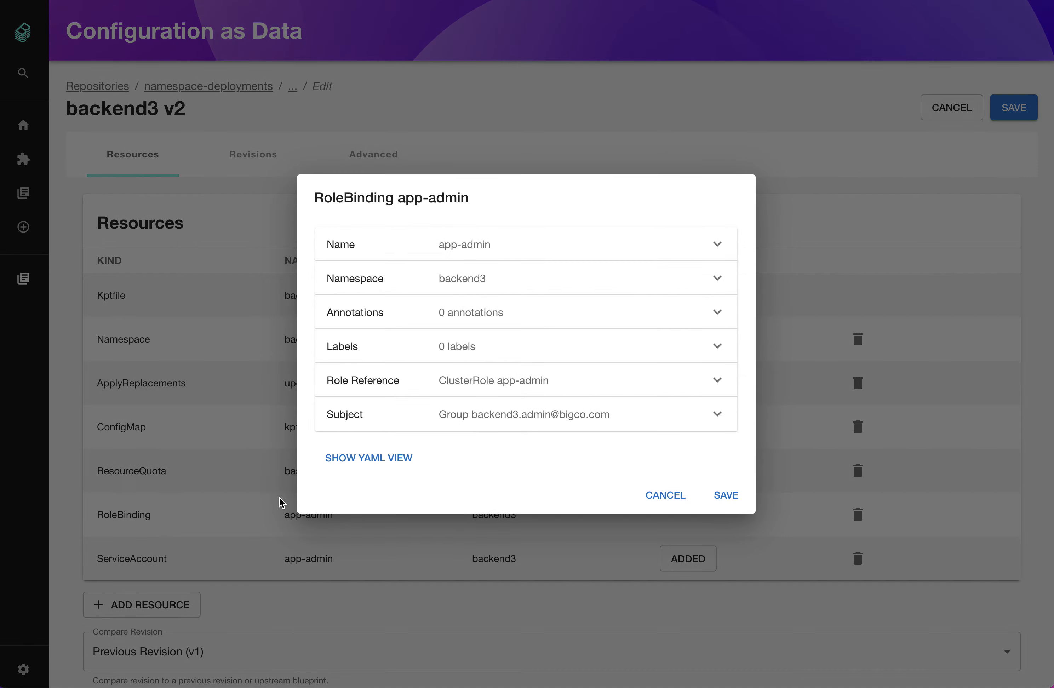
left_click(493, 422)
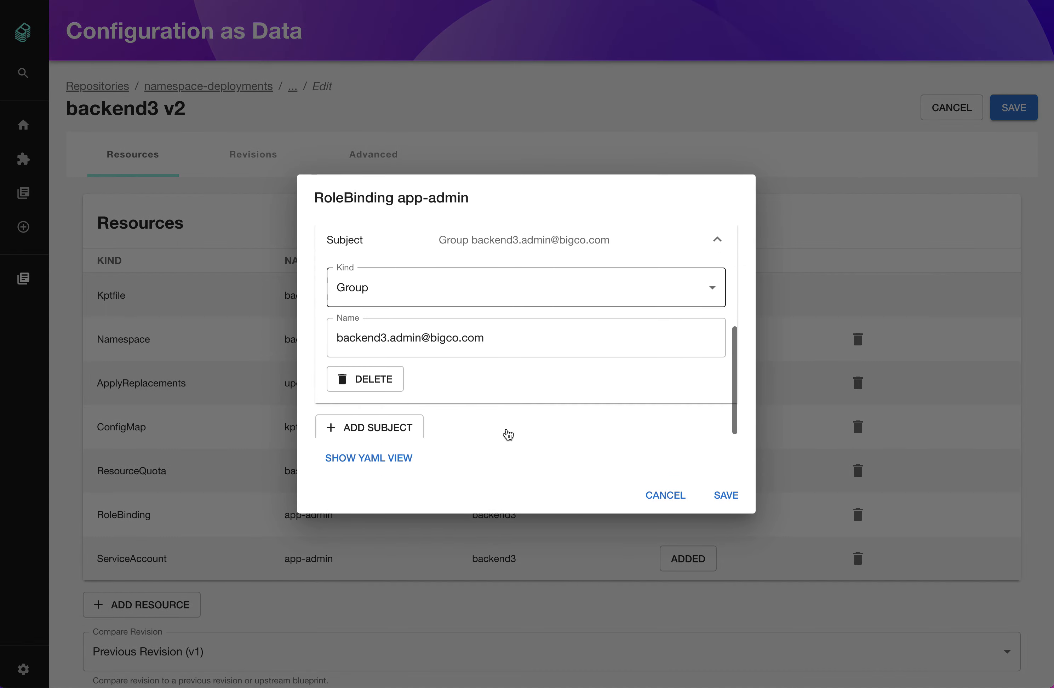
left_click(379, 376)
left_click(378, 422)
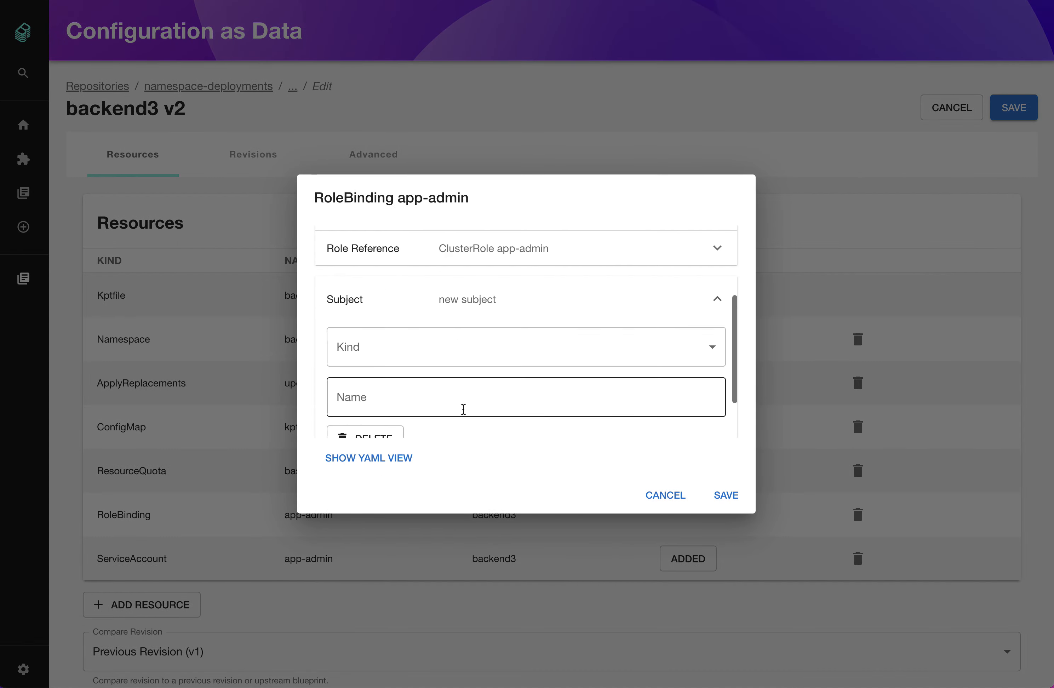
left_click(431, 342)
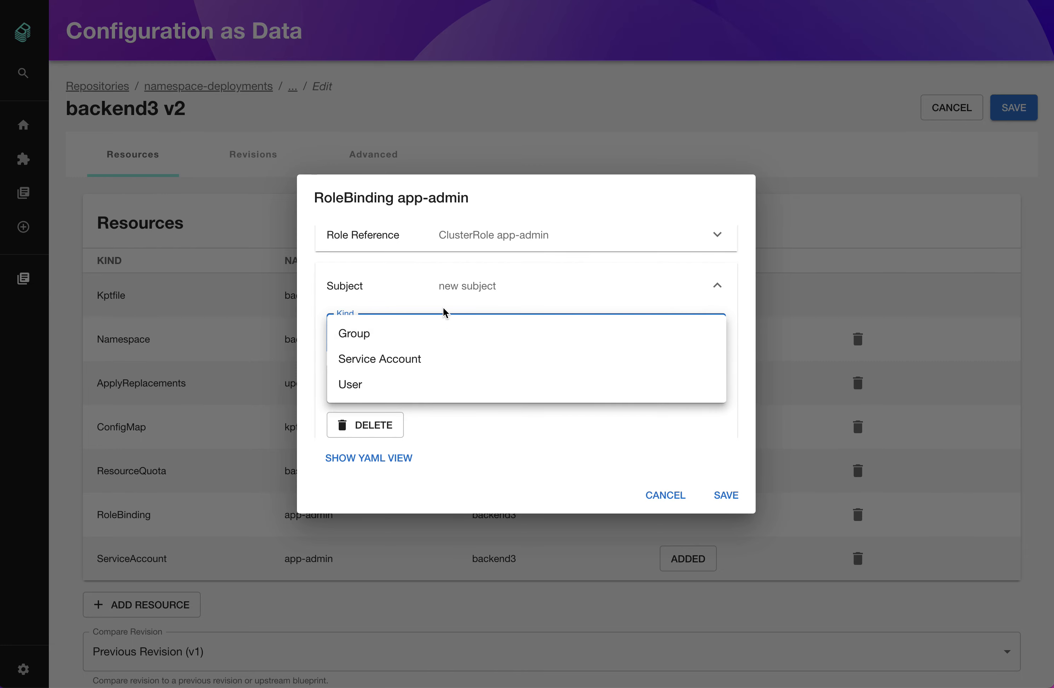
left_click(443, 368)
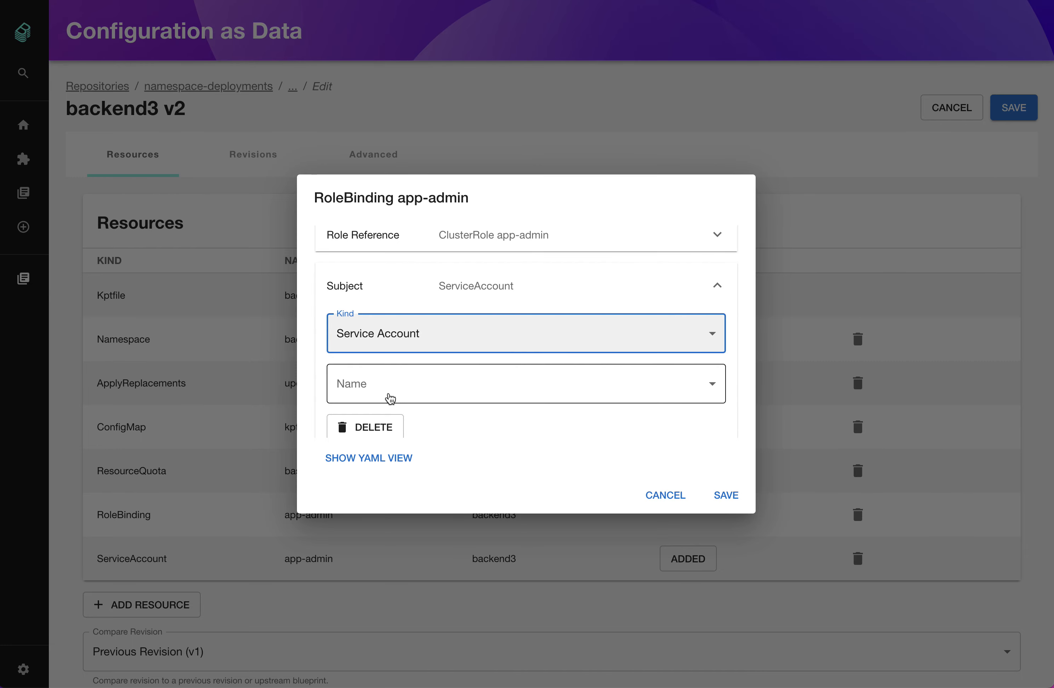
left_click(399, 392)
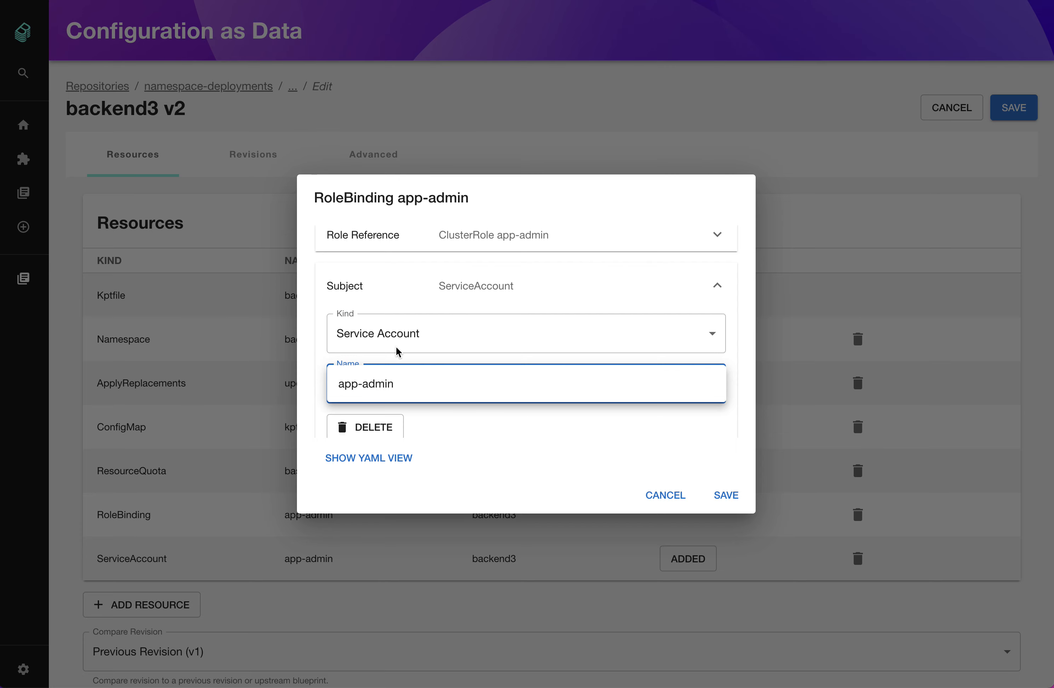
left_click(404, 390)
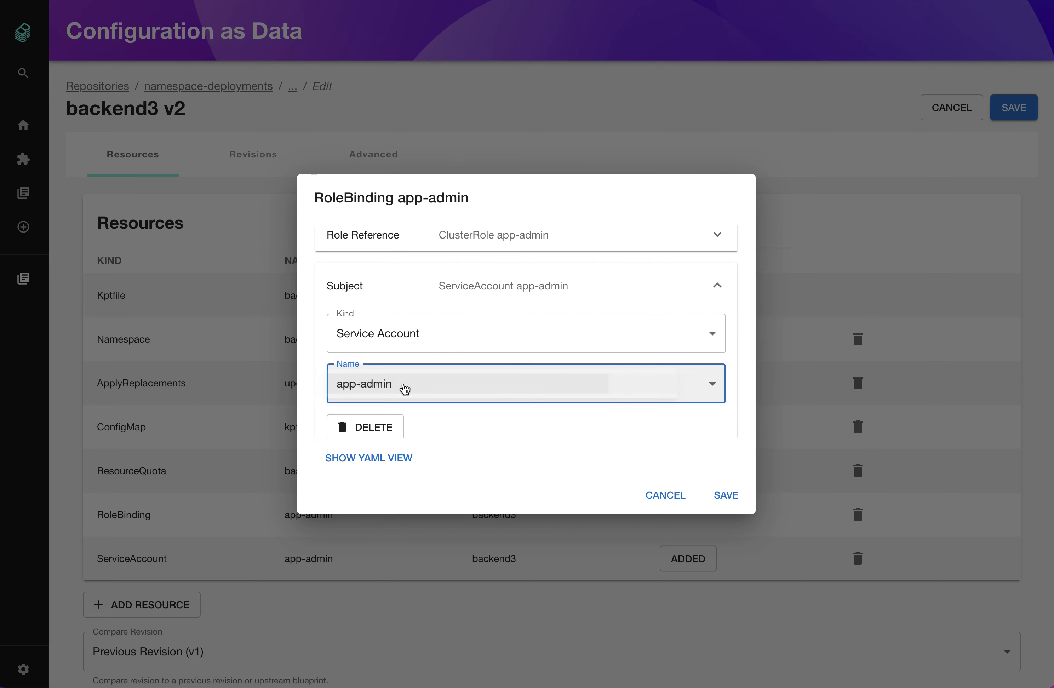
left_click(733, 500)
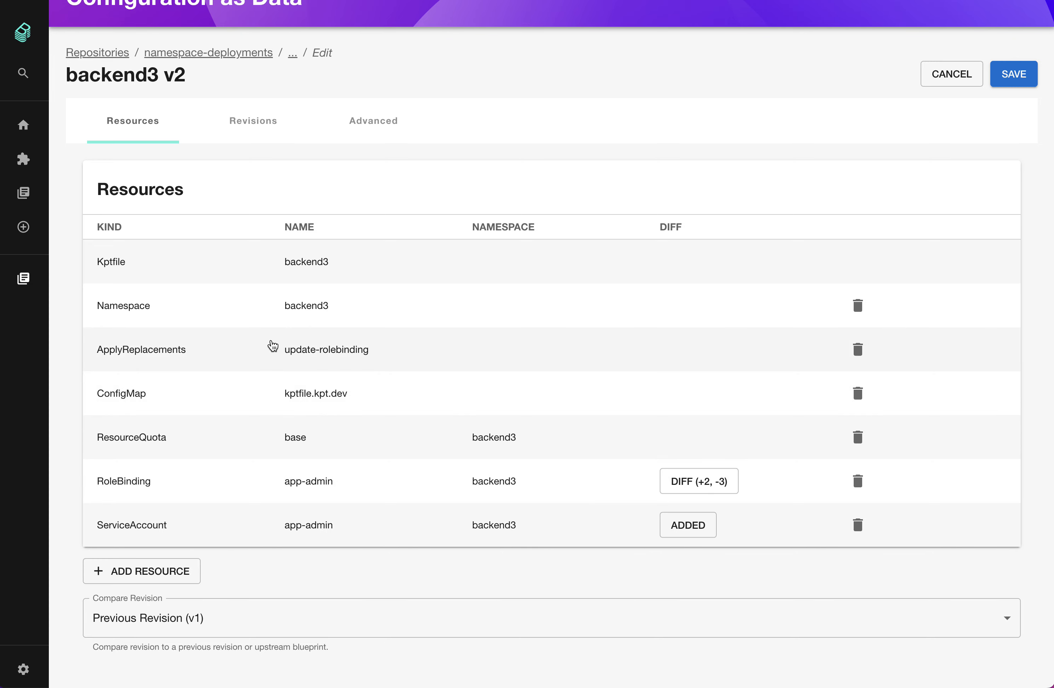
Delete the ApplyReplacements update-rolebinding resource and remove the apply-replacements:v0.1.1 mutator from the Kptfile backend3
left_click(858, 349)
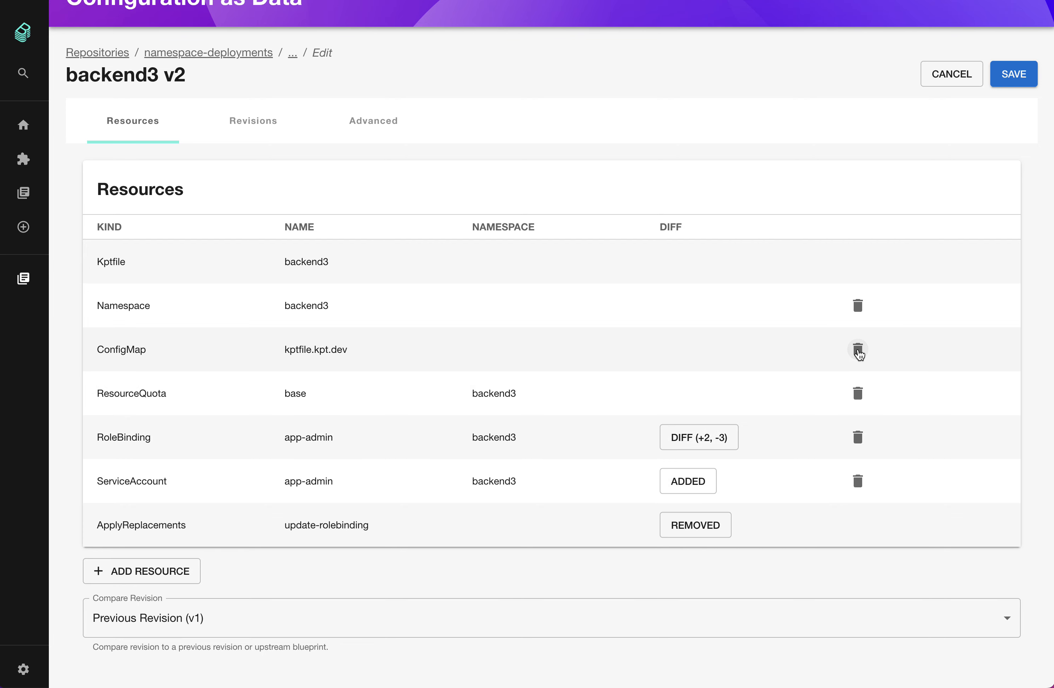
left_click(286, 277)
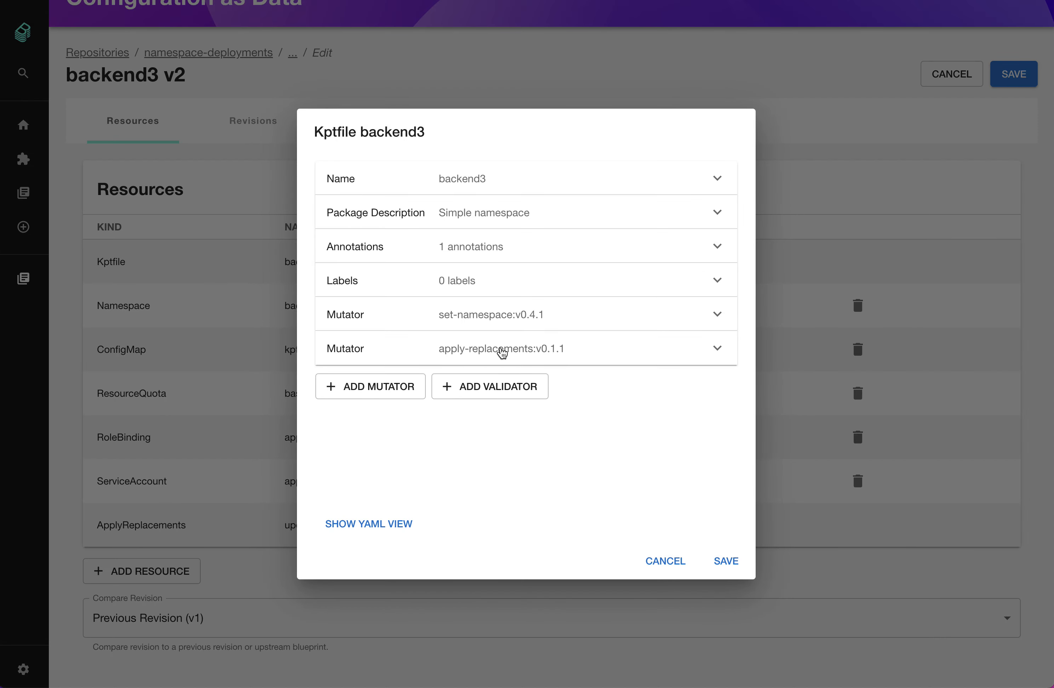
left_click(515, 350)
scroll(517, 349, "down", 3)
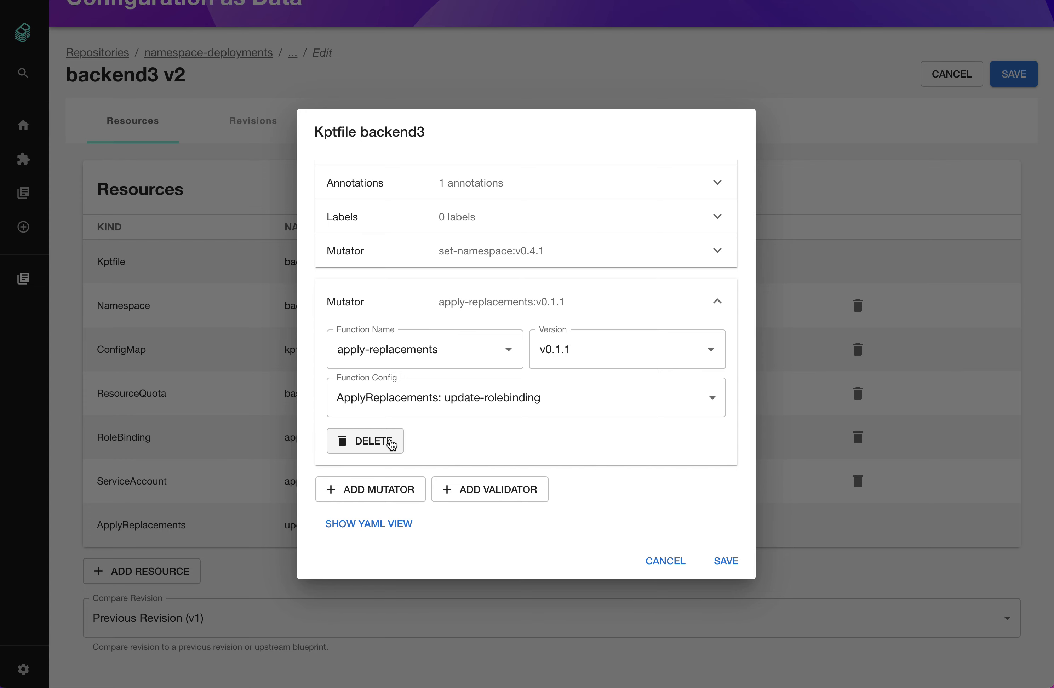
left_click(373, 449)
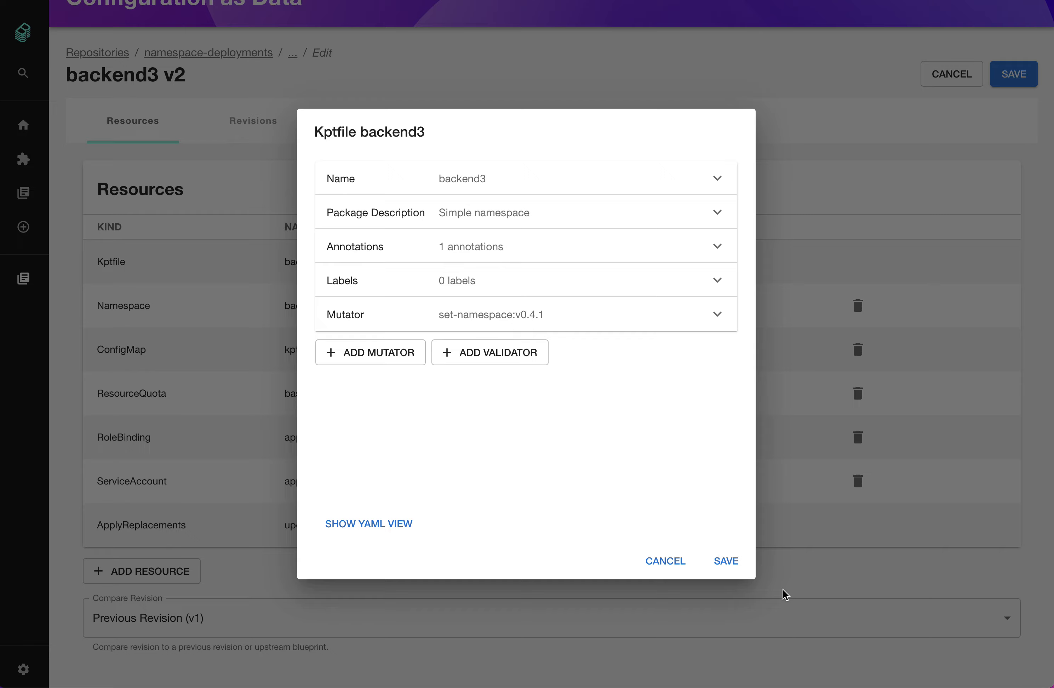
left_click(725, 562)
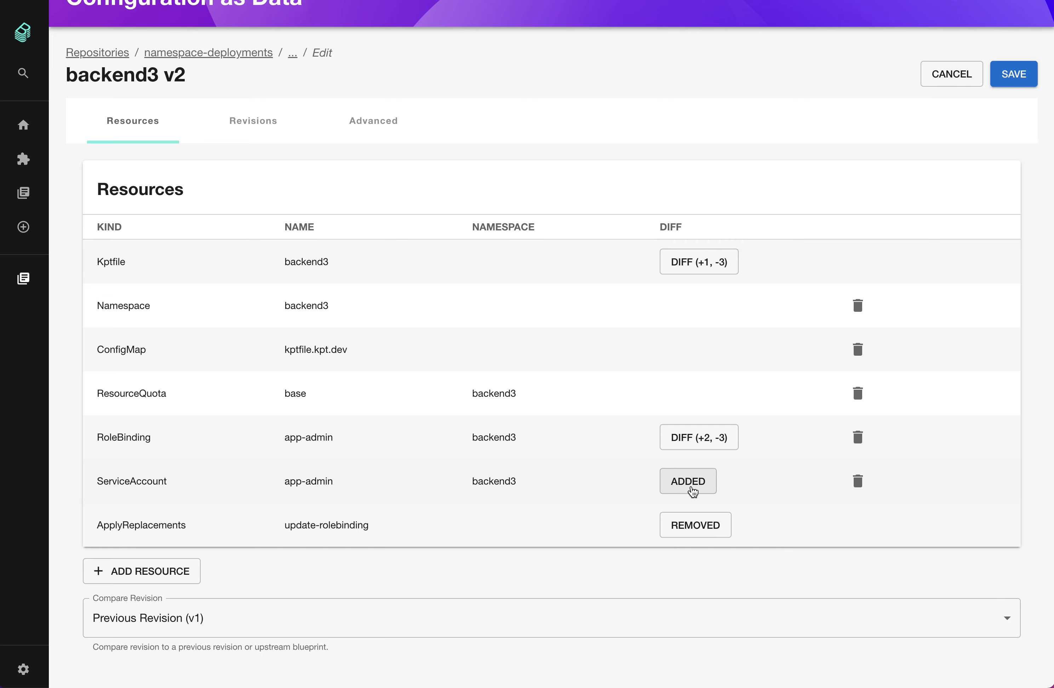
Examine the draft's differences from v1 for the RoleBinding, including its YAML, the added ServiceAccount and the removed ApplyReplacements
left_click(709, 442)
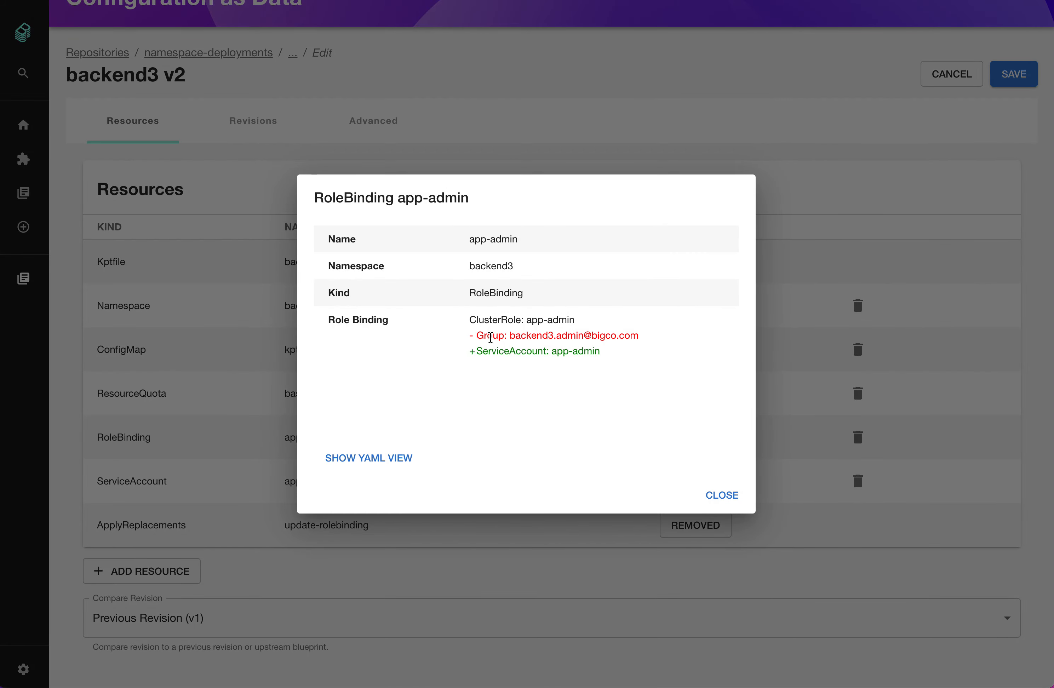
left_click_drag(532, 336, 573, 335)
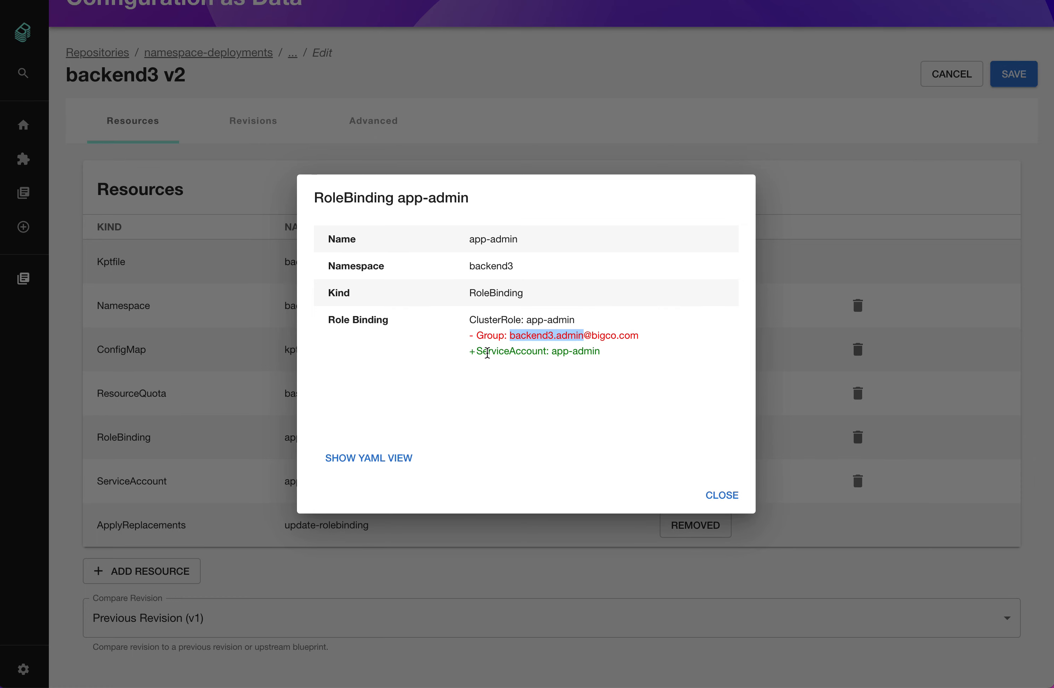
left_click_drag(496, 353, 580, 359)
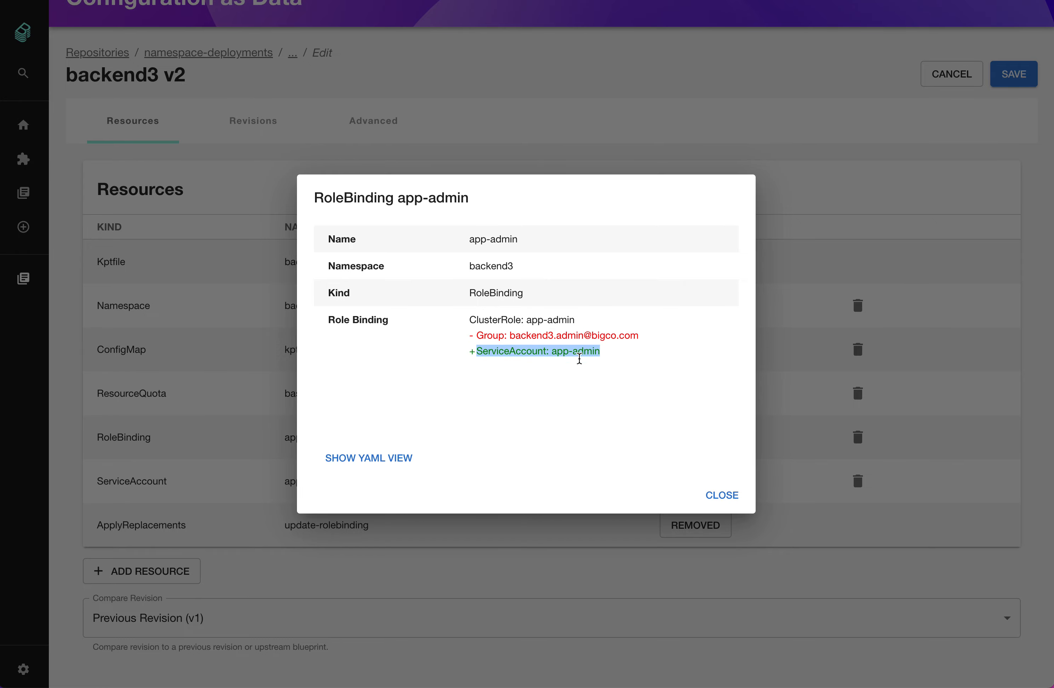
left_click(389, 461)
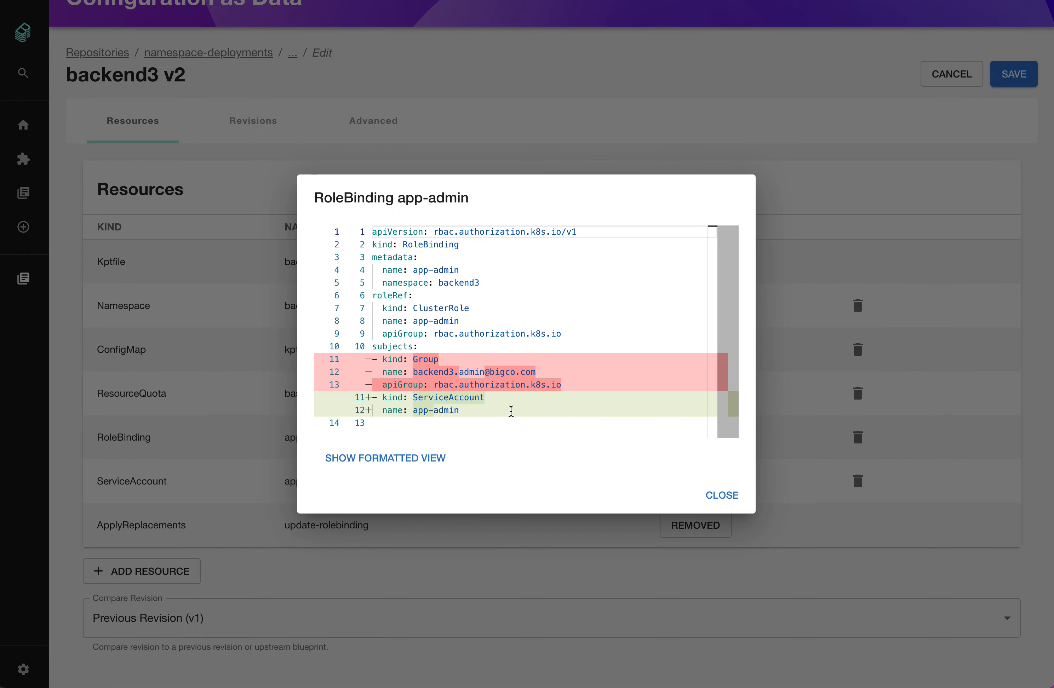
left_click(724, 495)
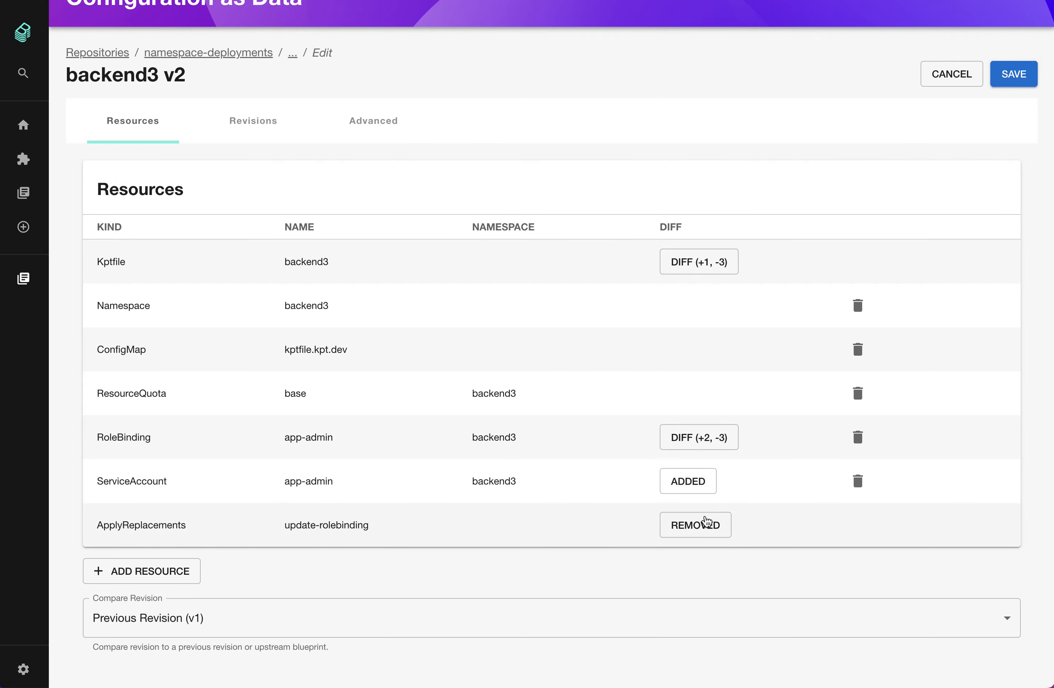
left_click(687, 489)
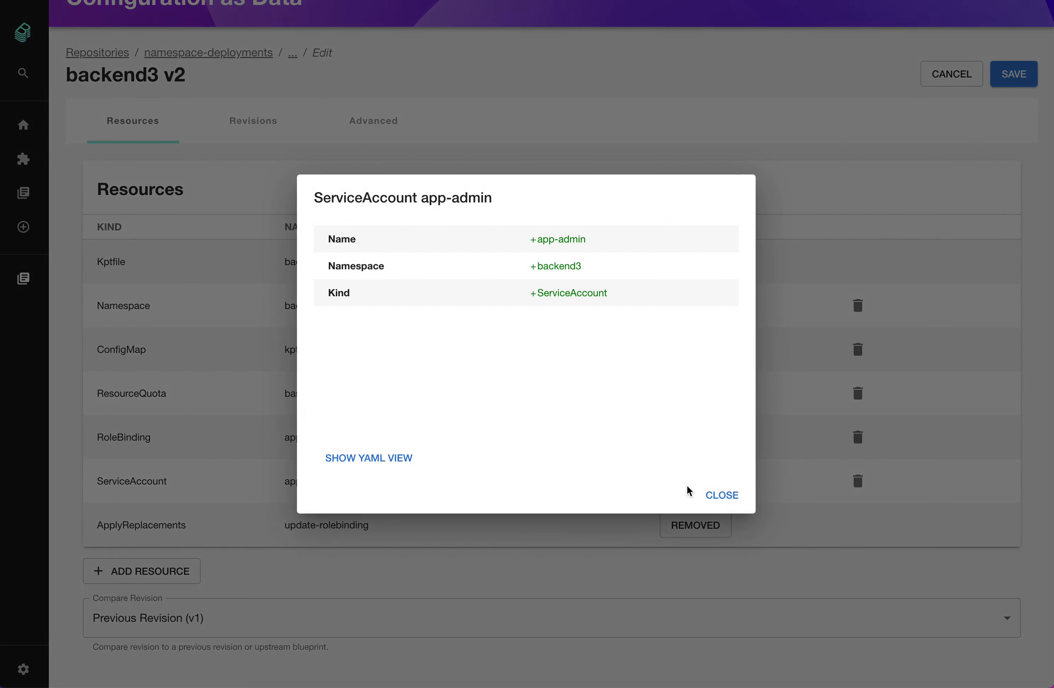
left_click(722, 496)
left_click(716, 526)
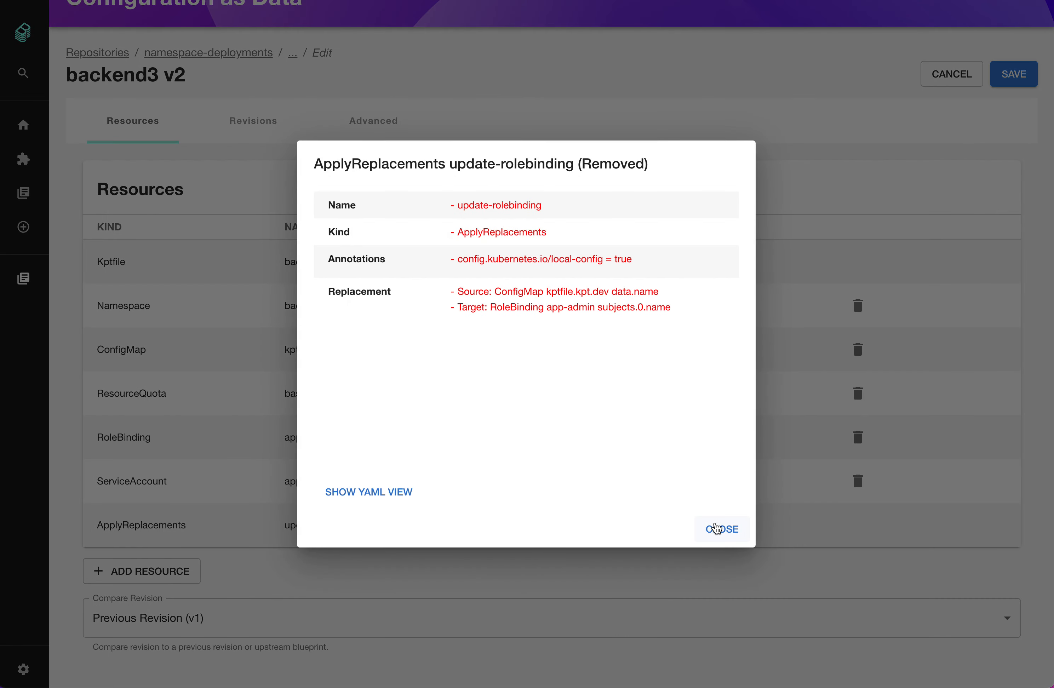
left_click(721, 530)
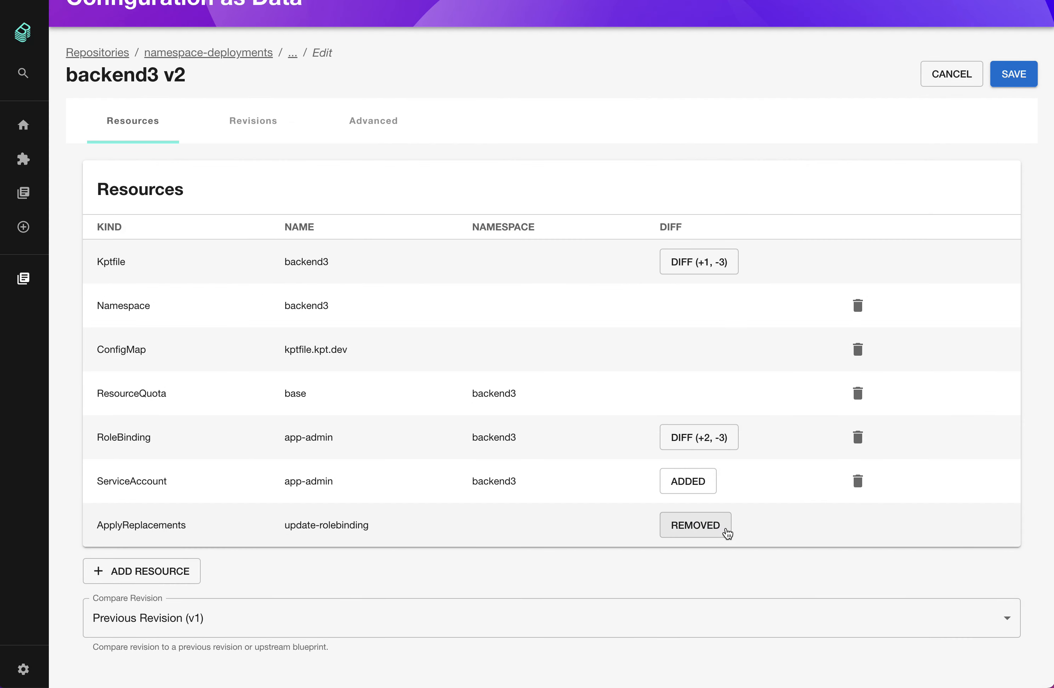
Save the backend3 v2 edits and propose the draft deployment
left_click(1018, 77)
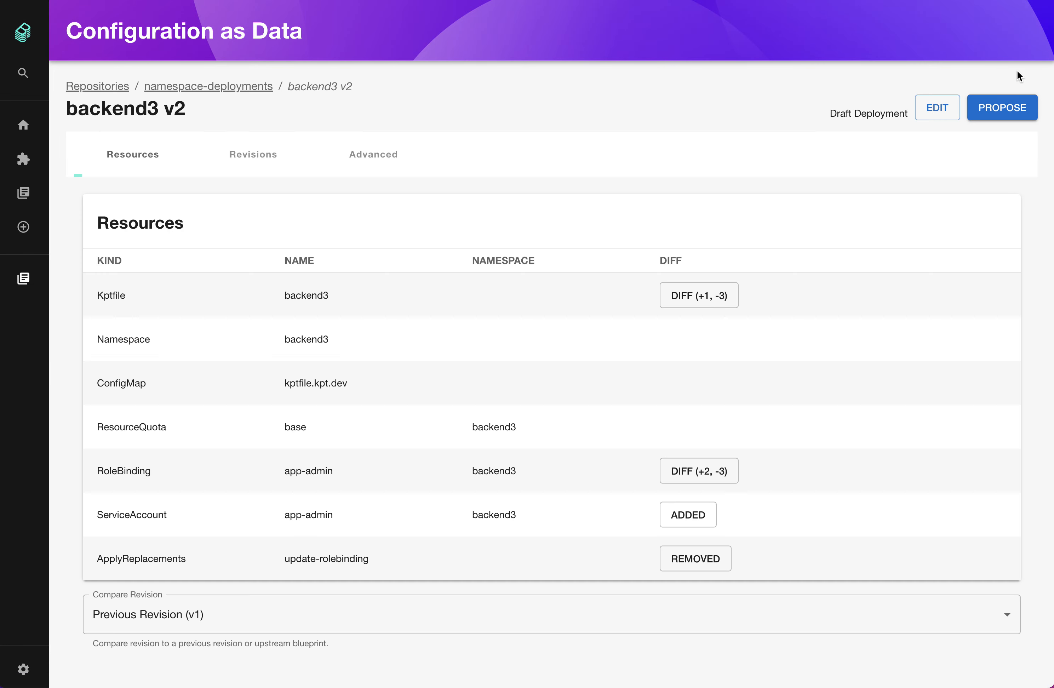
left_click(1018, 109)
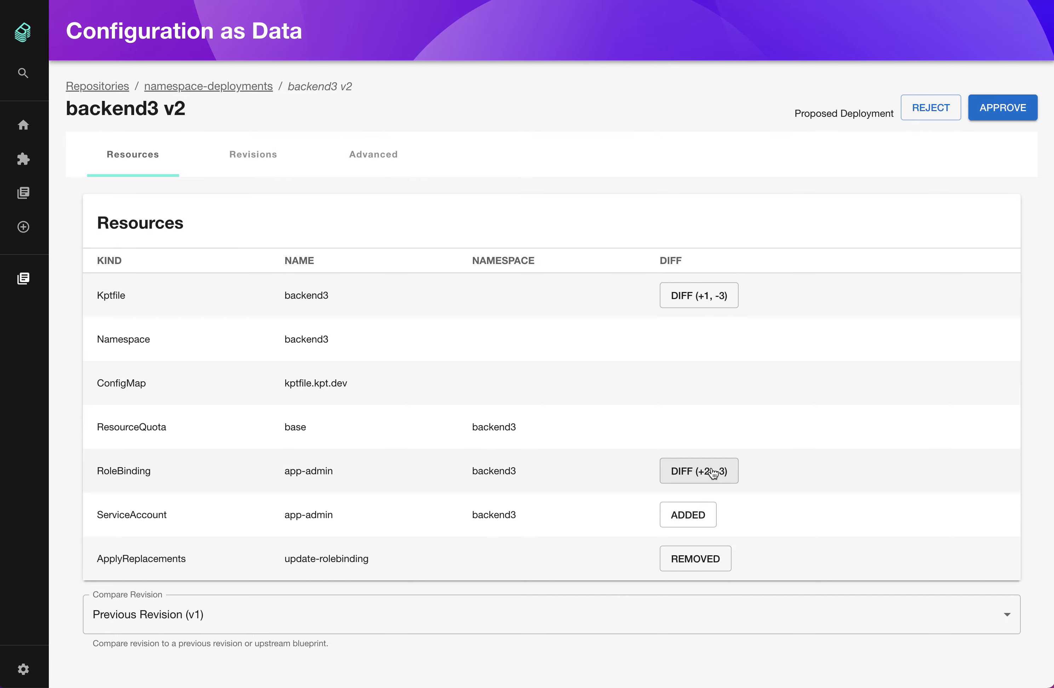
Review the RoleBinding, ServiceAccount and ApplyReplacements changes in the proposed backend3 v2 deployment
left_click(712, 472)
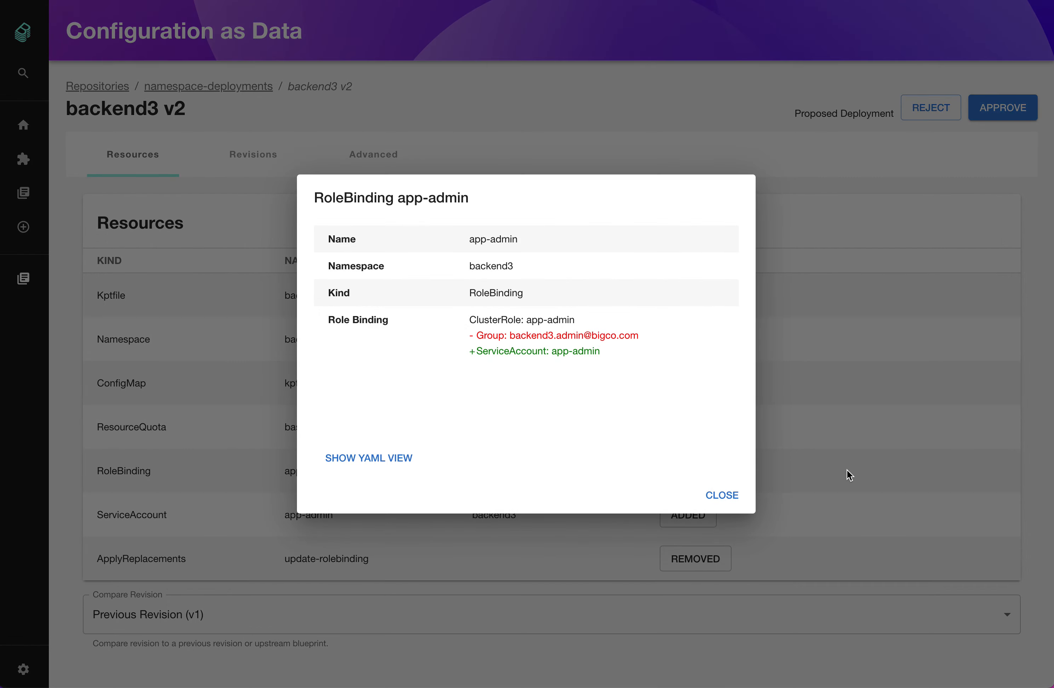
left_click(849, 475)
left_click(688, 514)
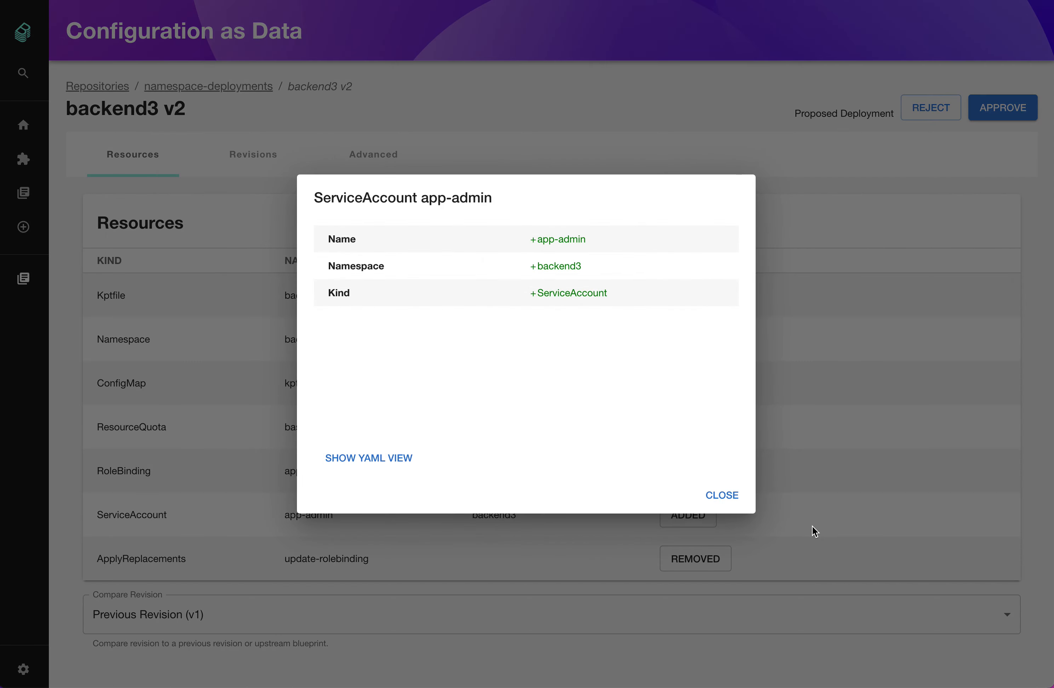
left_click(804, 541)
left_click(695, 559)
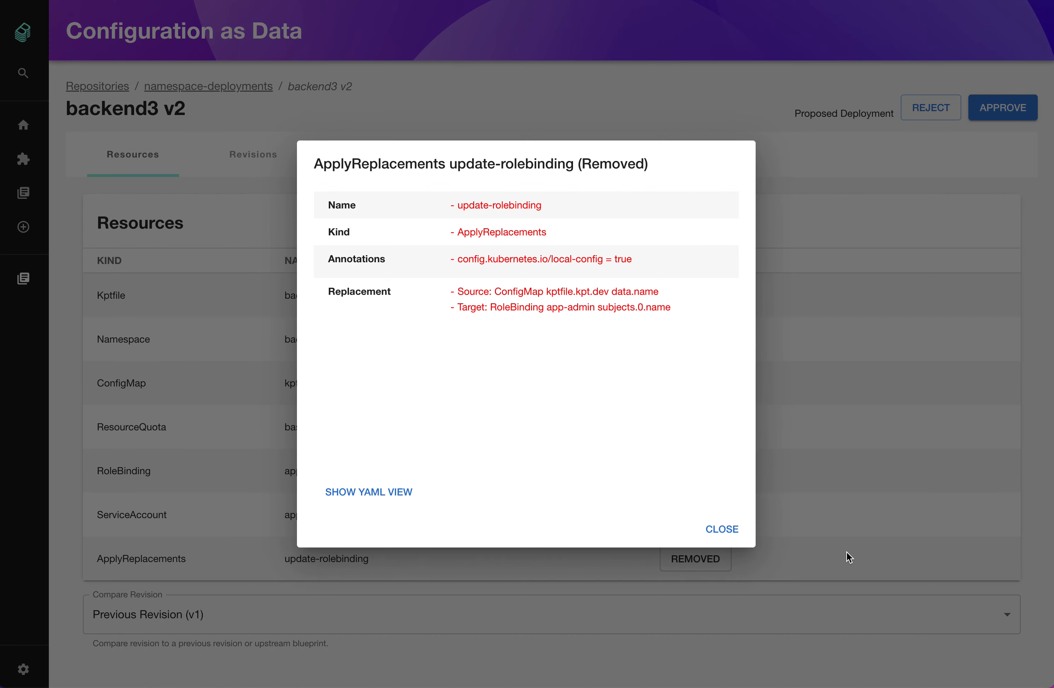
left_click(846, 552)
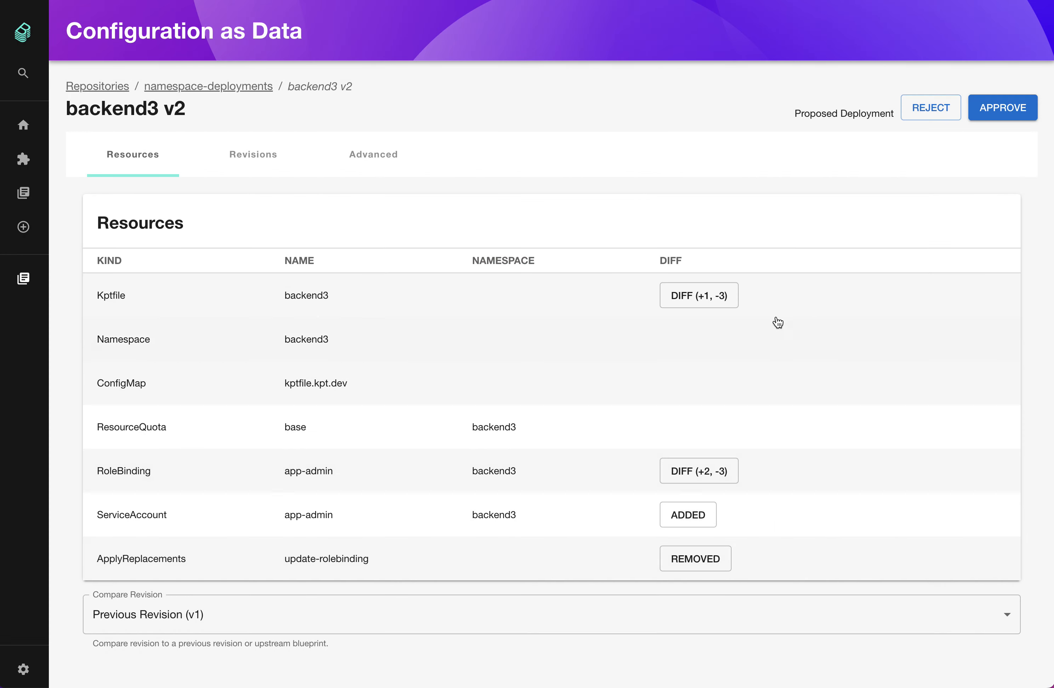
Review the Kptfile mutator and annotation changes in the formatted and YAML views, and approve the proposed backend3 v2 deployment
left_click(700, 304)
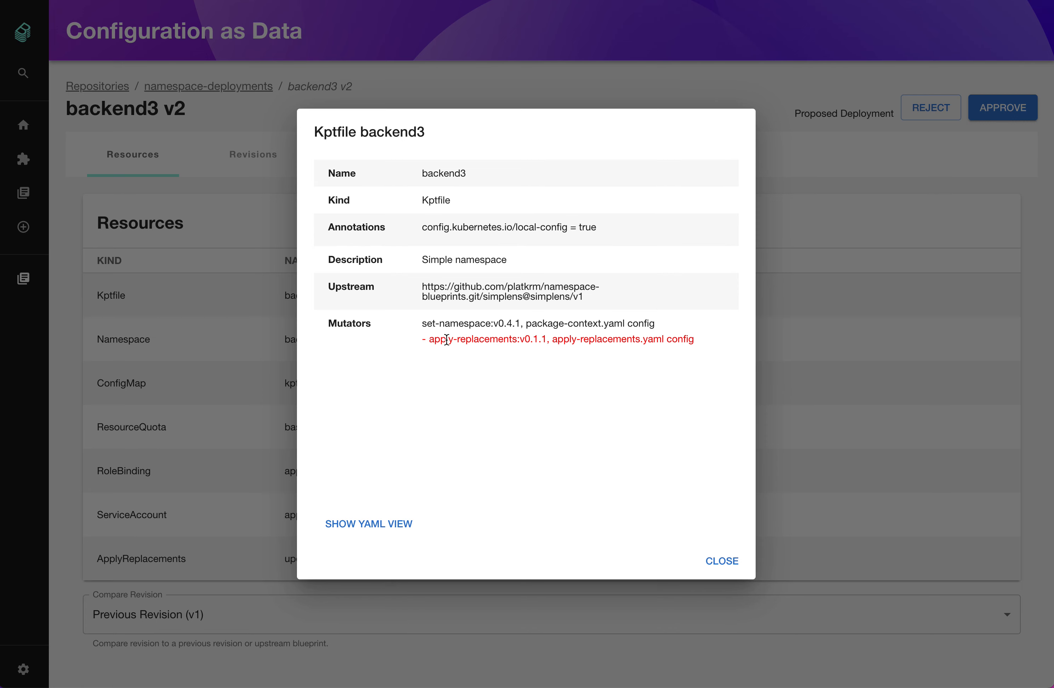
left_click_drag(430, 340, 547, 340)
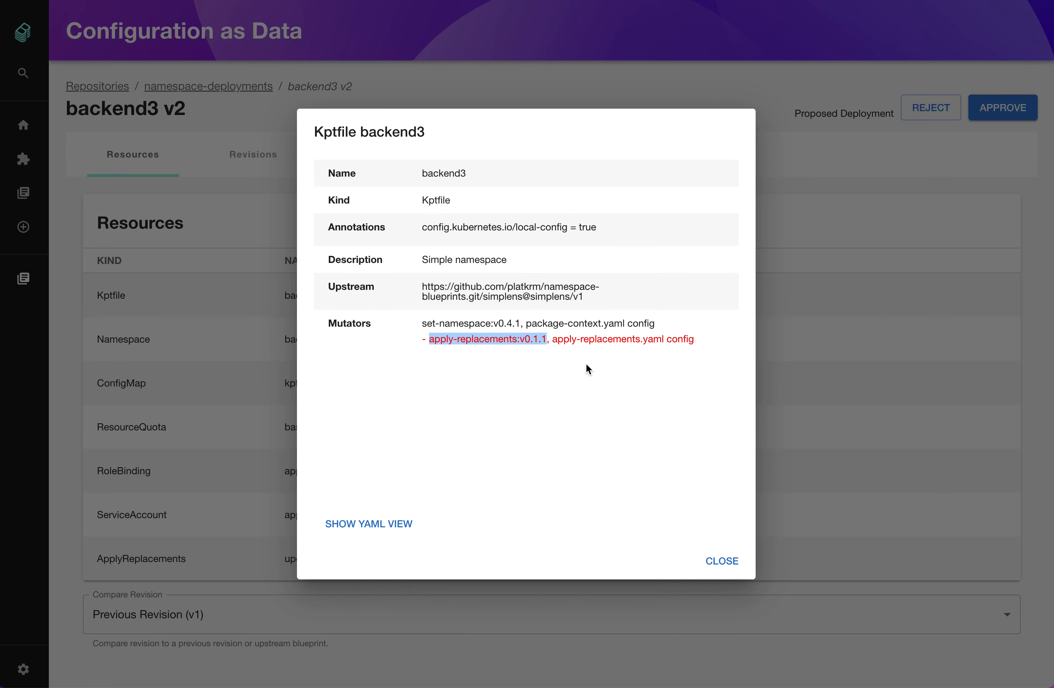
left_click(383, 526)
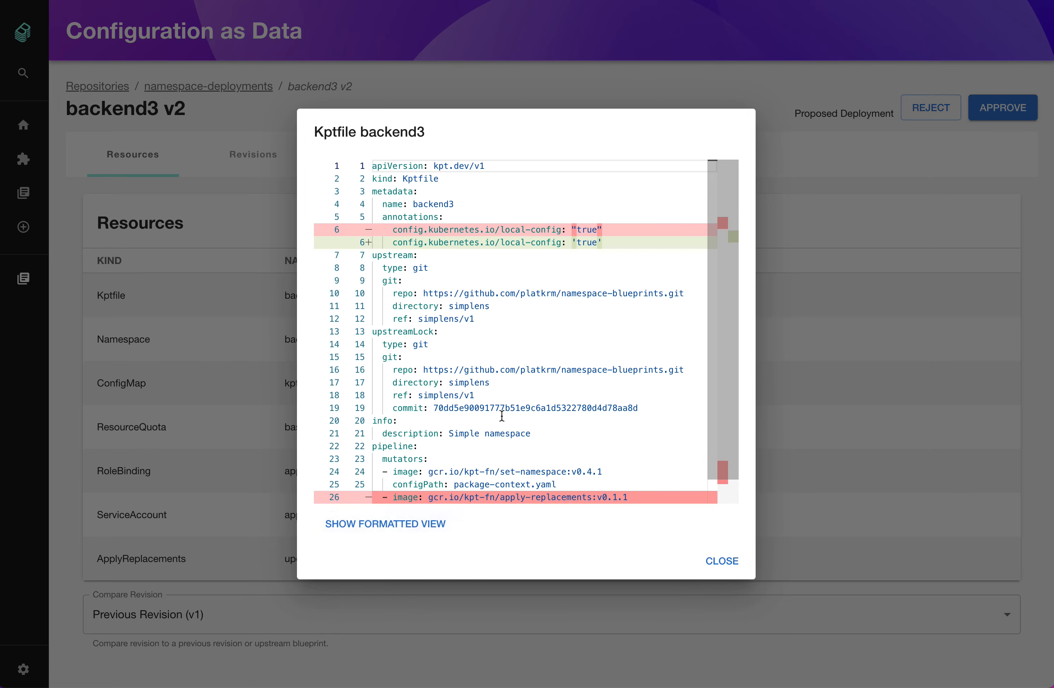
scroll(484, 387, "down", 1)
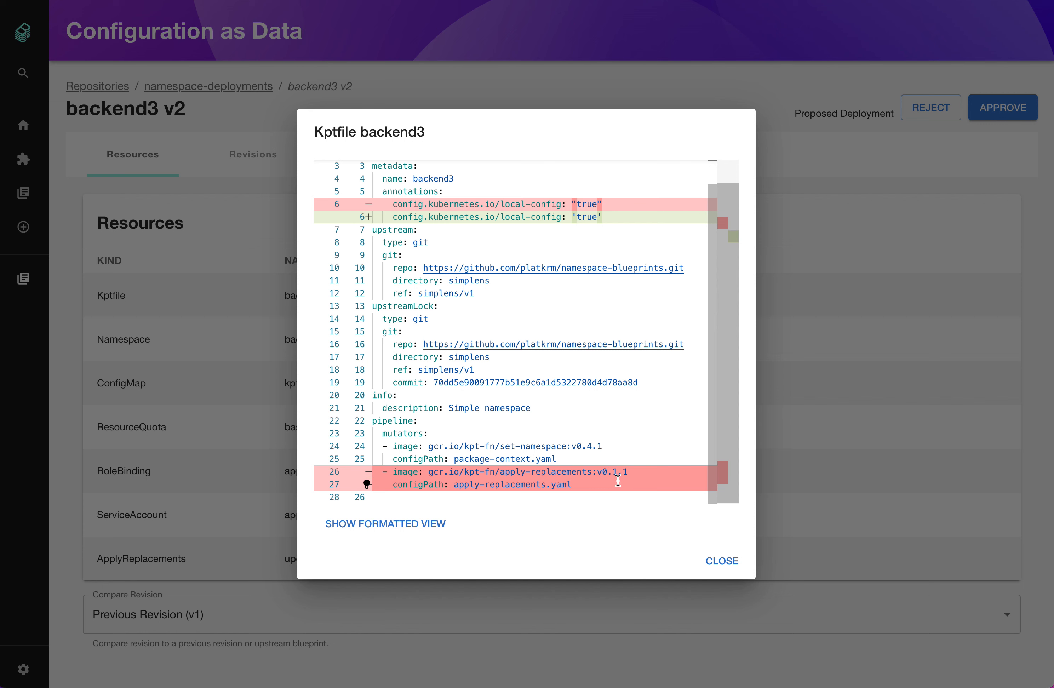
scroll(618, 480, "up", 1)
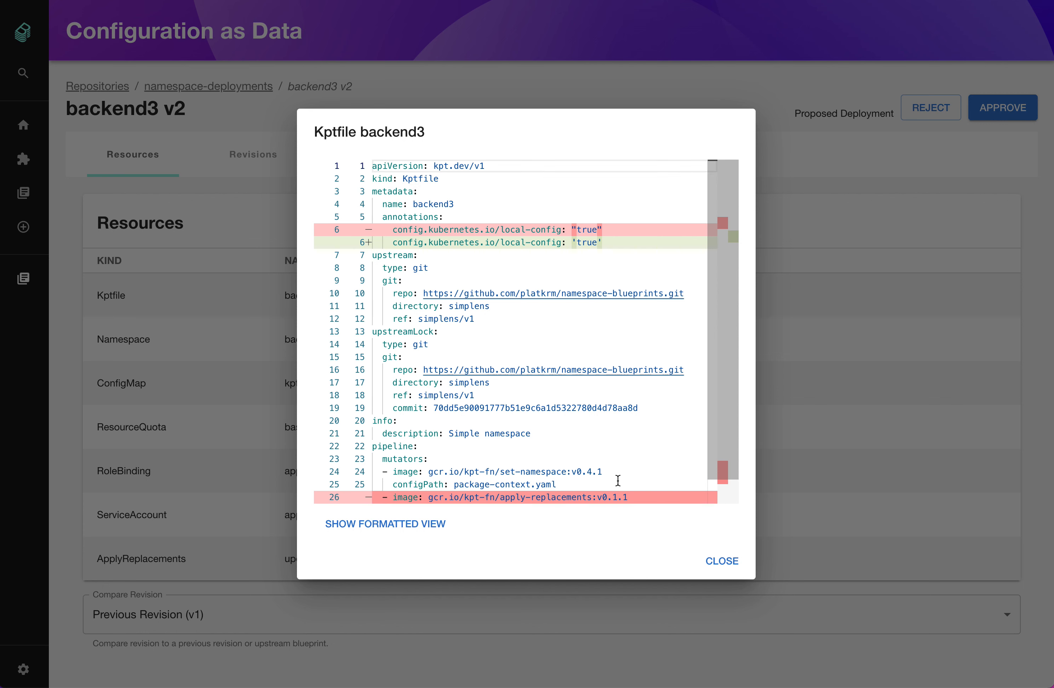
left_click(637, 239)
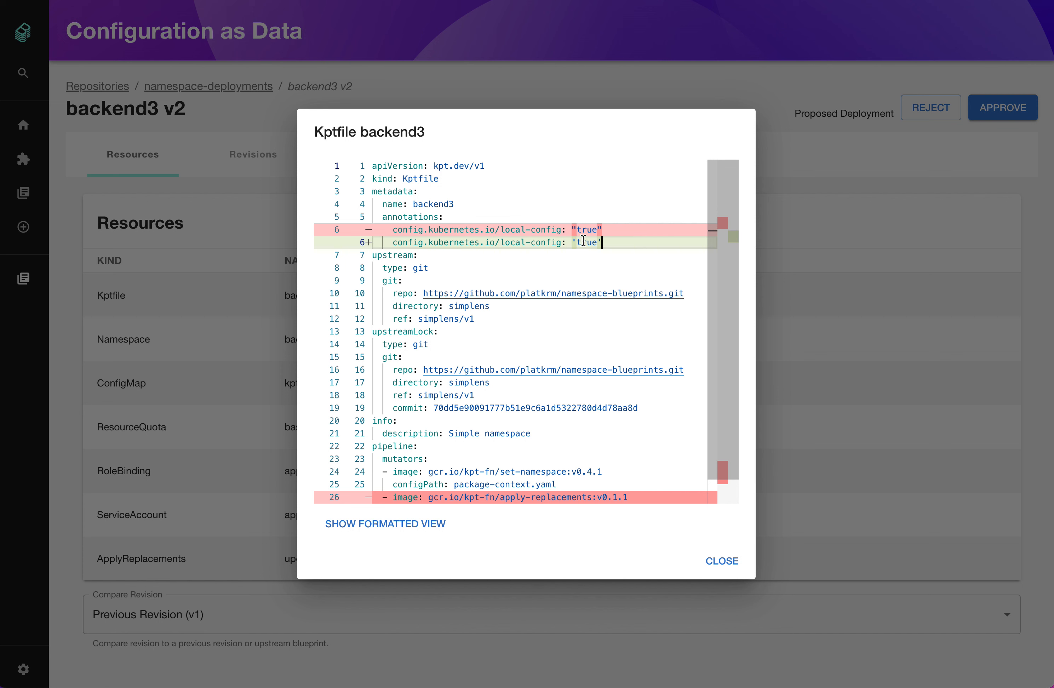
left_click(735, 564)
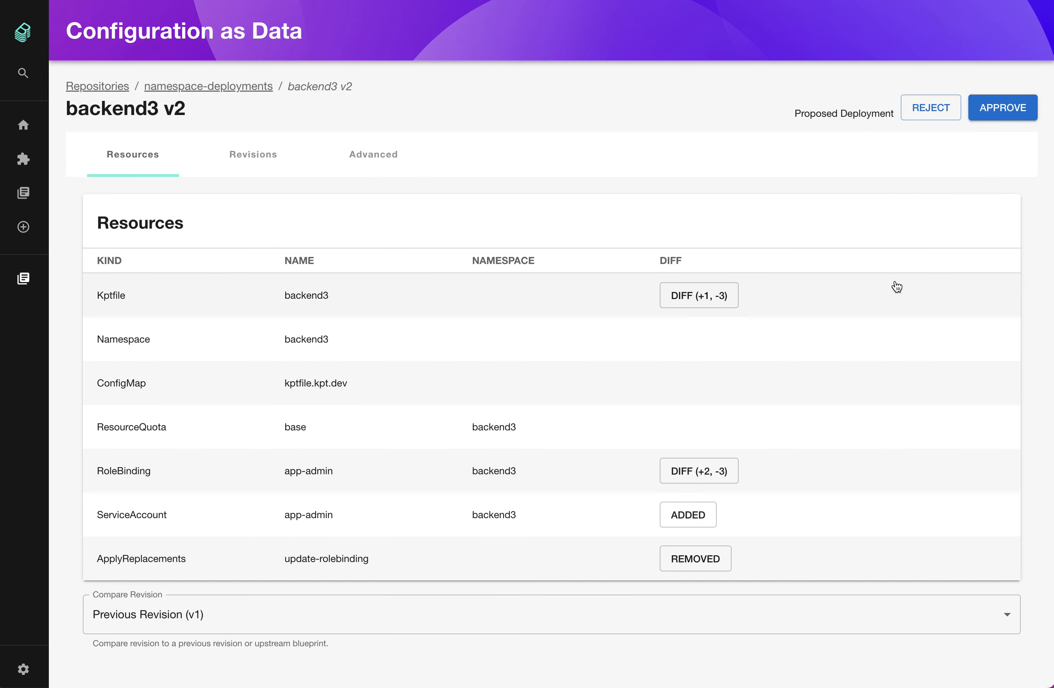
left_click(1019, 109)
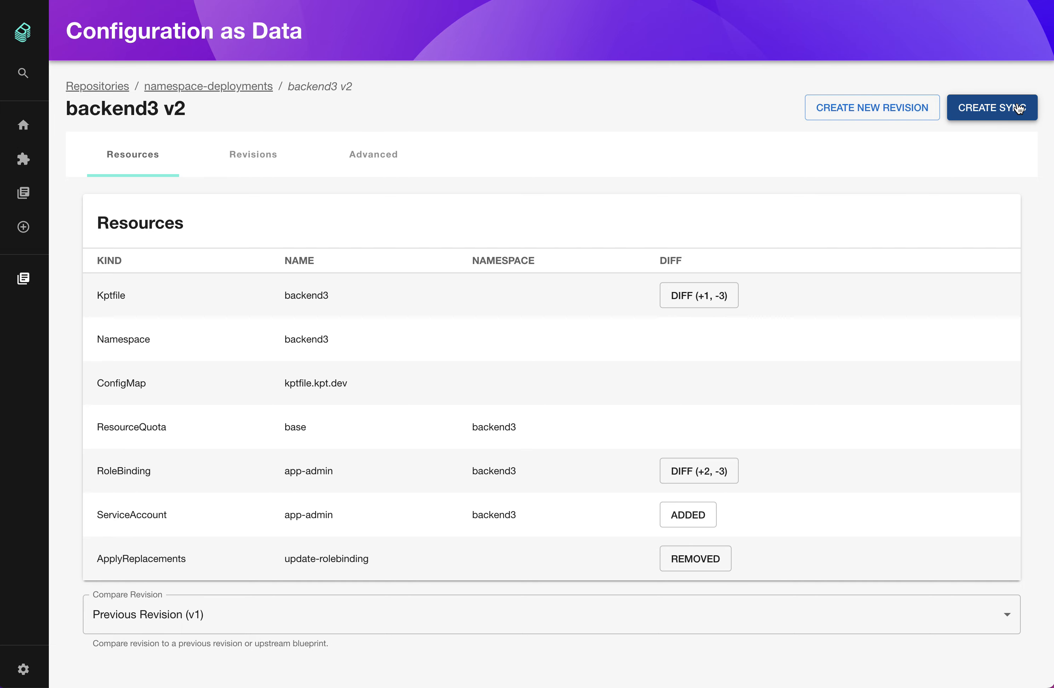
Hide the revision comparison and examine the RoleBinding app-admin details and the list of backend3 revisions
left_click(325, 614)
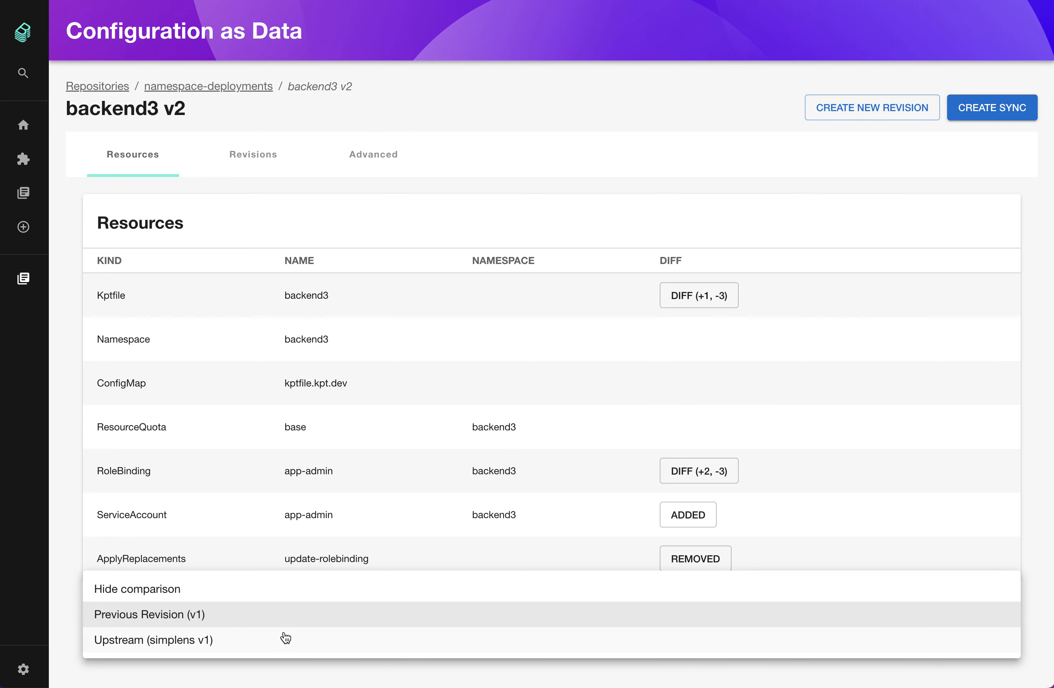
left_click(318, 590)
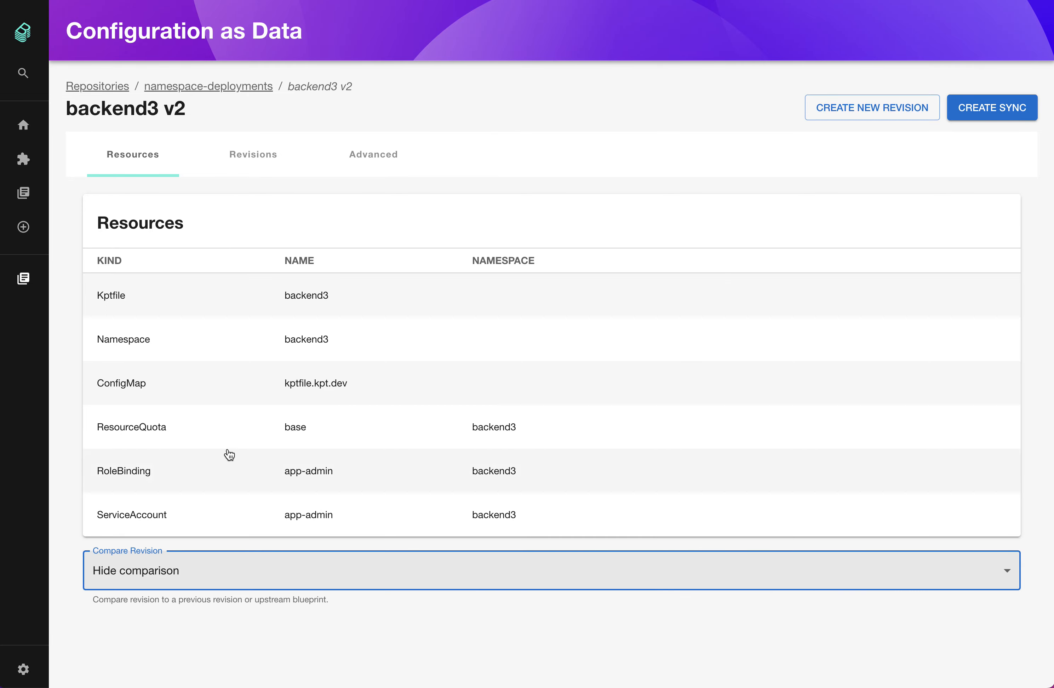
left_click(217, 473)
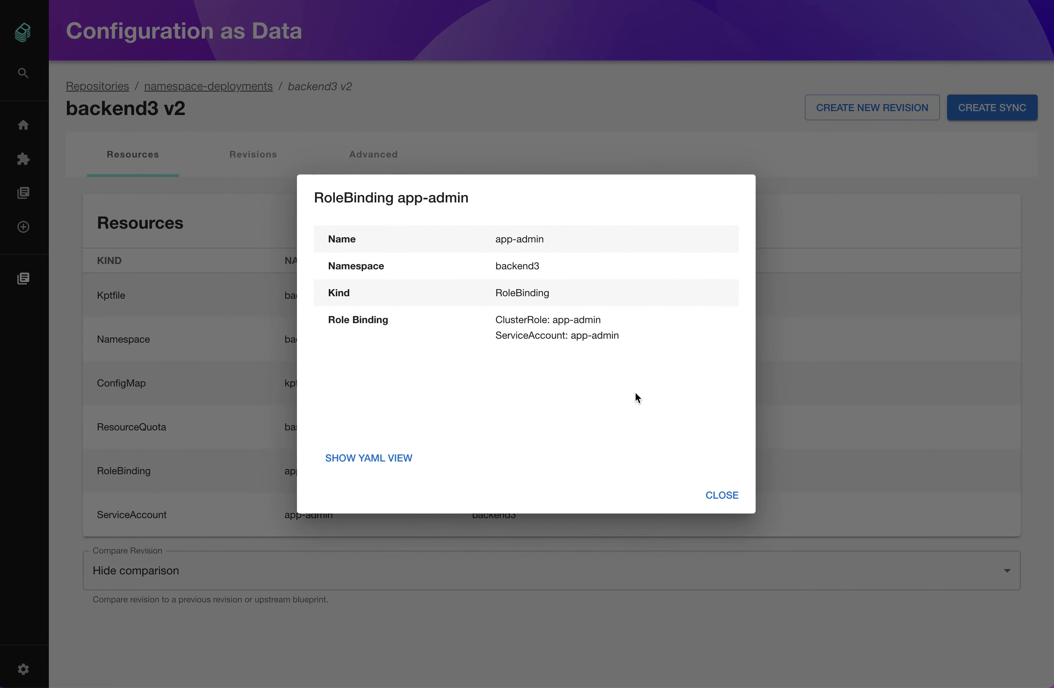
left_click(721, 496)
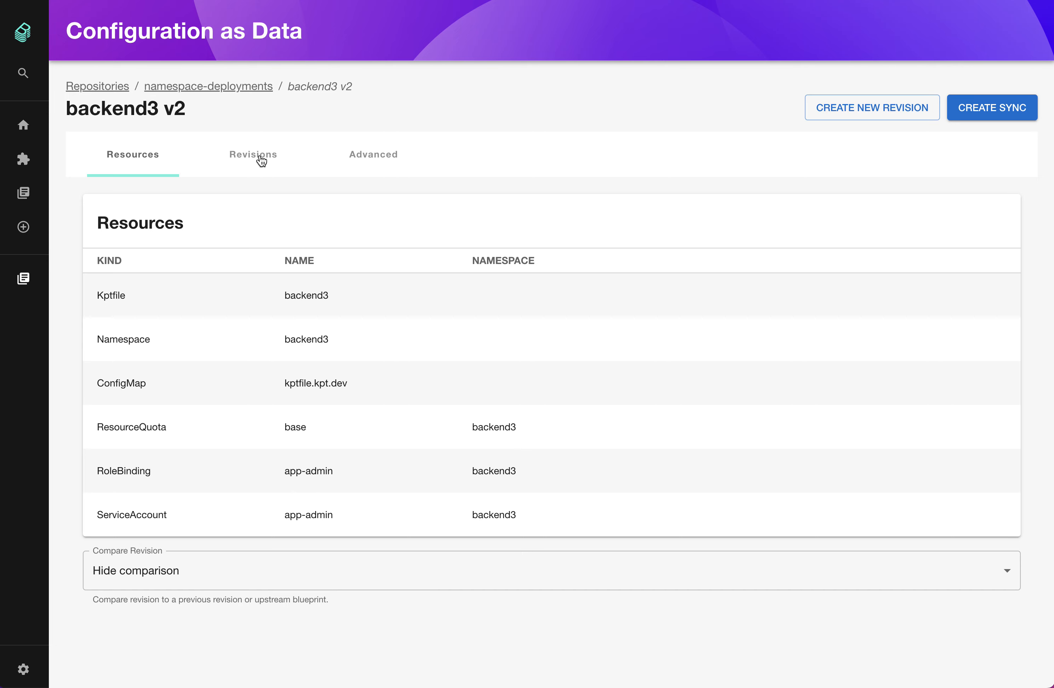
left_click(260, 159)
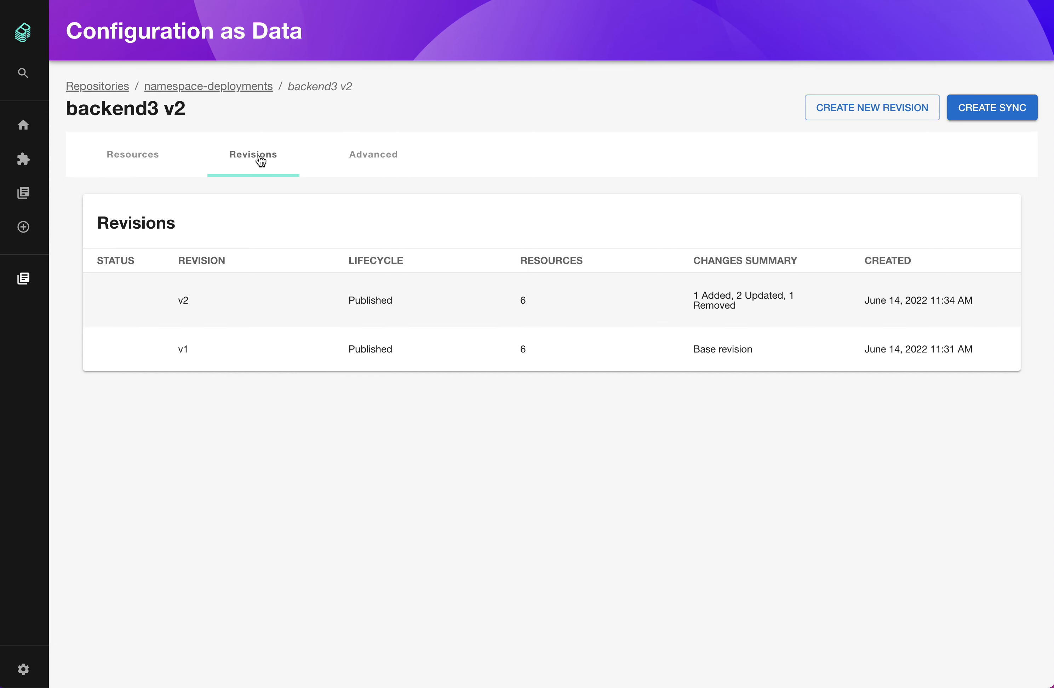